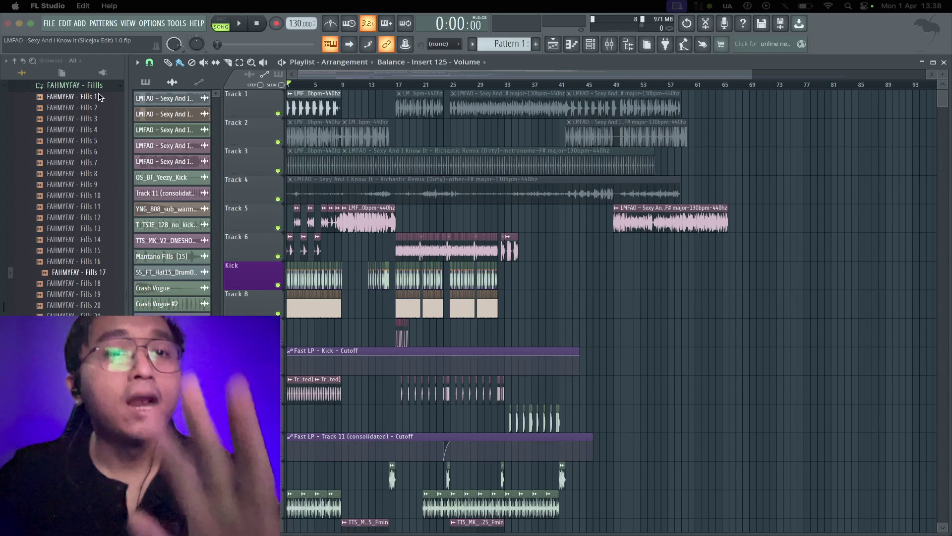
- Look through the arrangement from the first track down to Track 24 and back
click(301, 88)
scroll(300, 88, up, 2)
scroll(301, 89, up, 3)
click(365, 65)
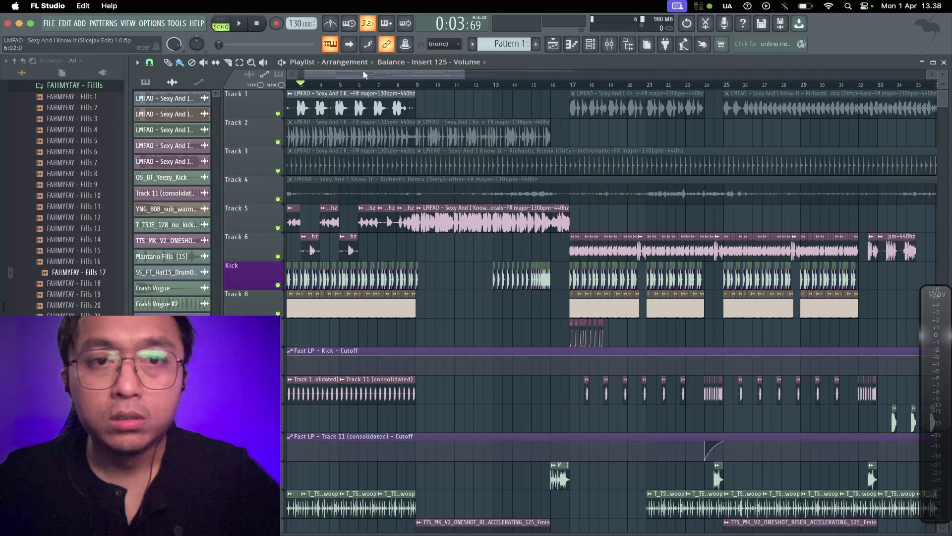
drag(365, 75, 358, 75)
scroll(496, 159, down, 8)
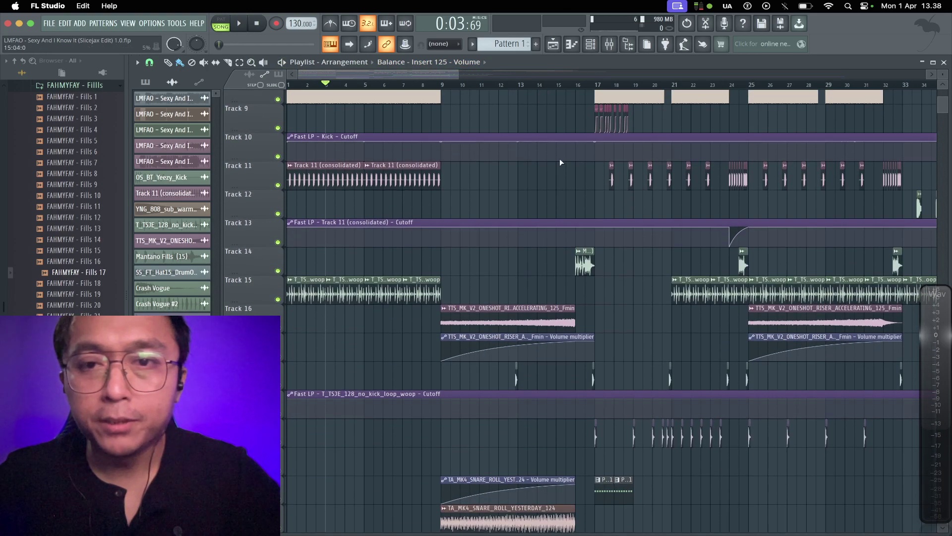
scroll(508, 304, down, 8)
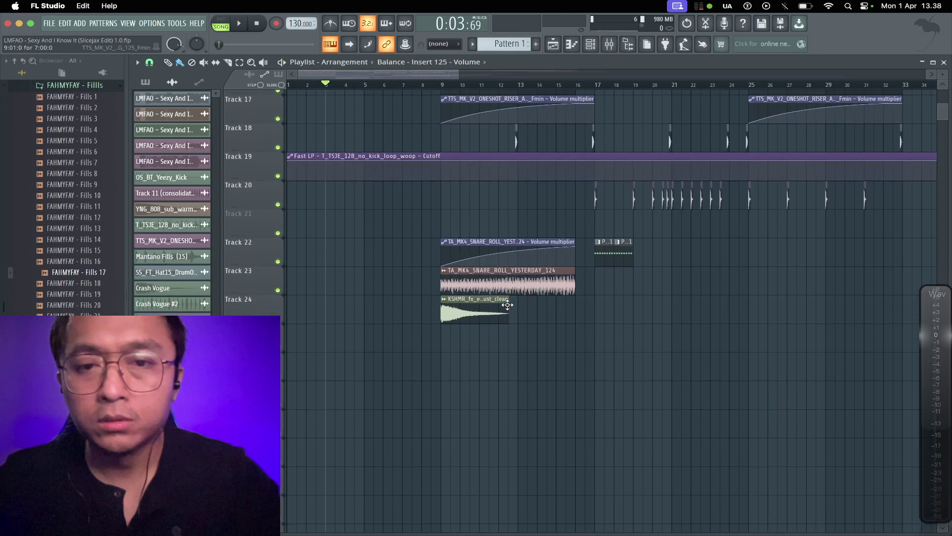
scroll(499, 299, up, 16)
scroll(637, 88, up, 3)
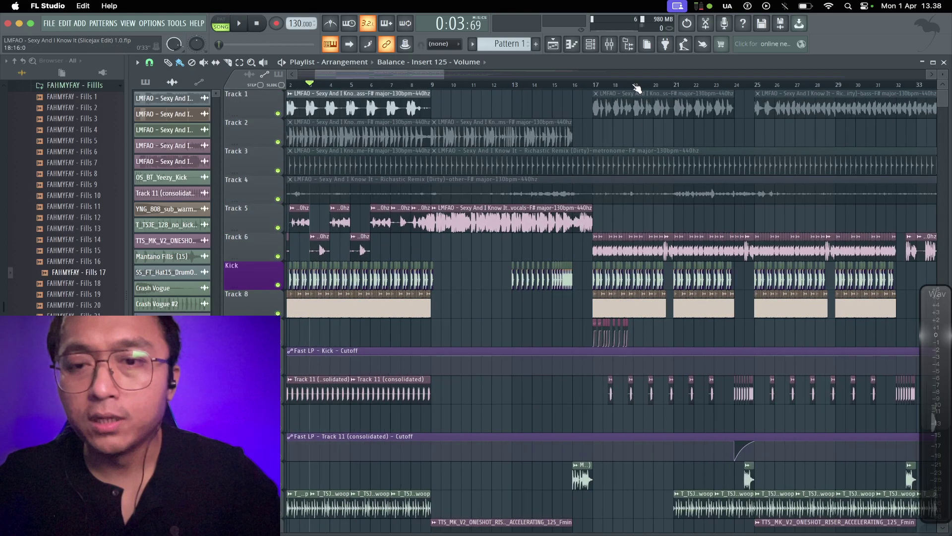
- Select the Track 9 volume automation clips in bars 17–18 and duplicate them repeatedly along the track up to bar 35
scroll(637, 89, up, 1)
drag(644, 346, 479, 318)
drag(636, 91, 525, 87)
drag(650, 335, 447, 317)
key(ctrl+b)
key(ctrl+b)
key(ctrl+b)
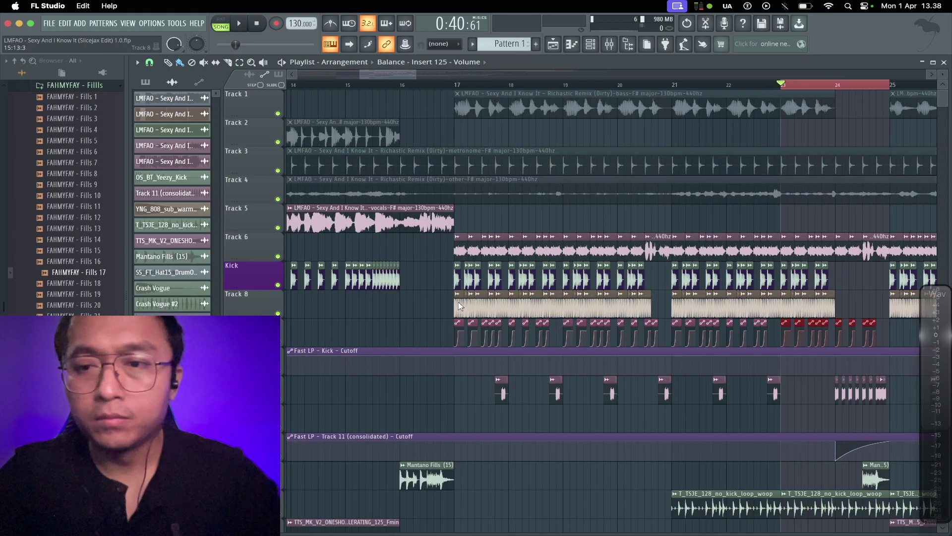
key(ctrl+b)
key(ctrl+b)
key(ctrl+b)
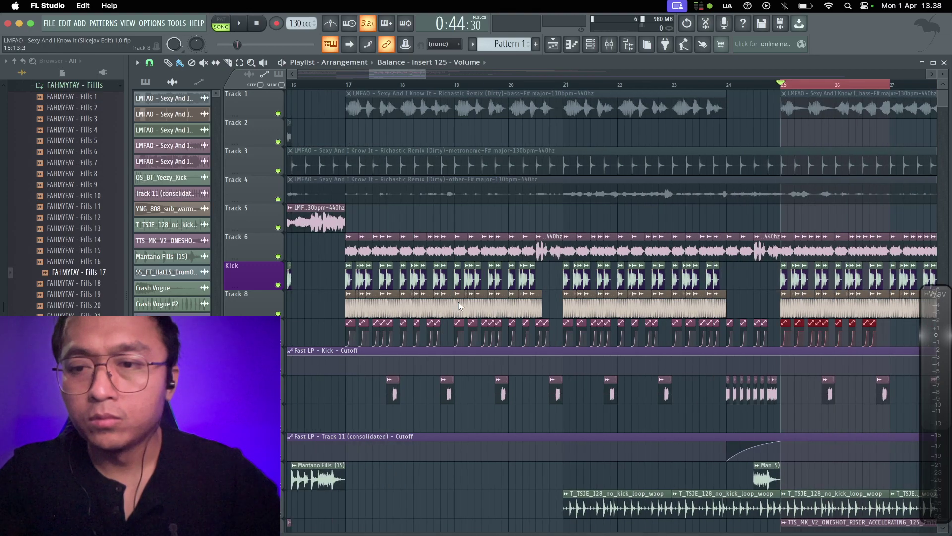
key(ctrl+b)
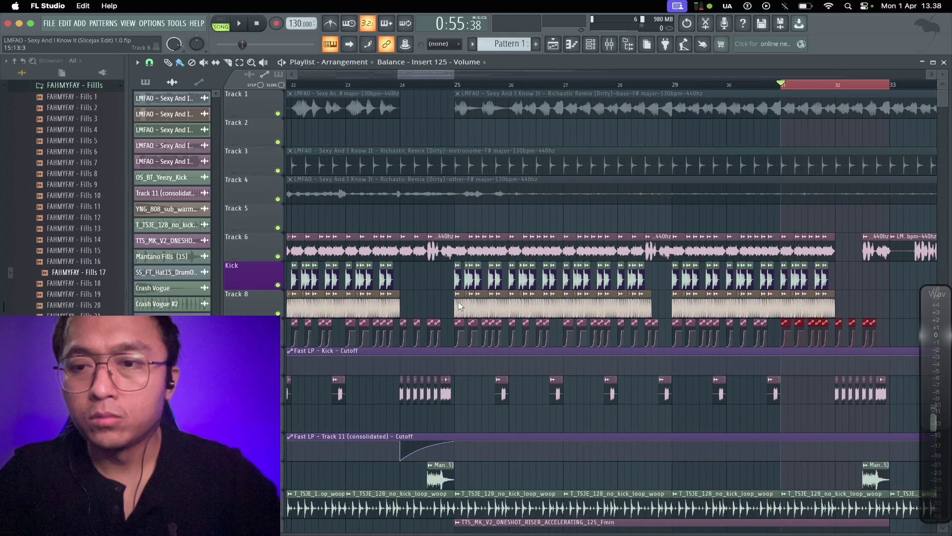
key(ctrl+b)
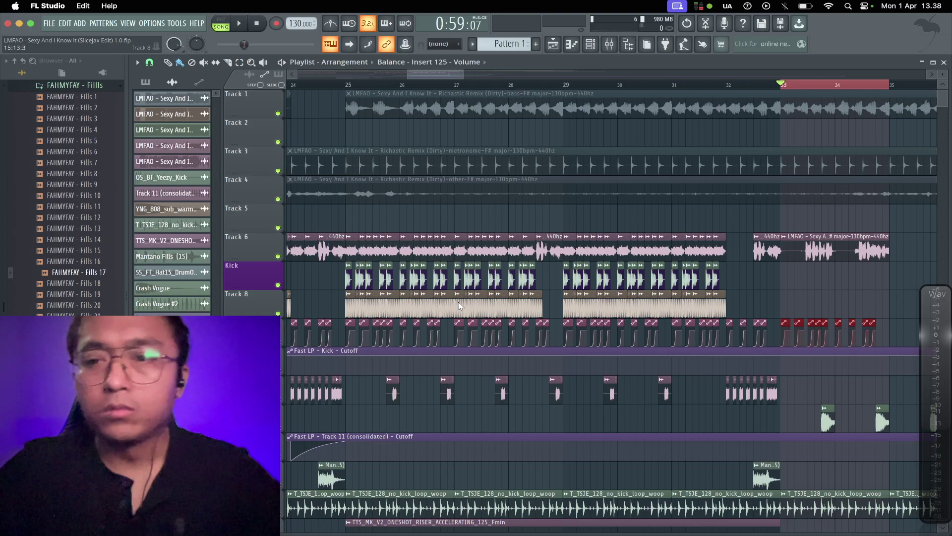
click(469, 88)
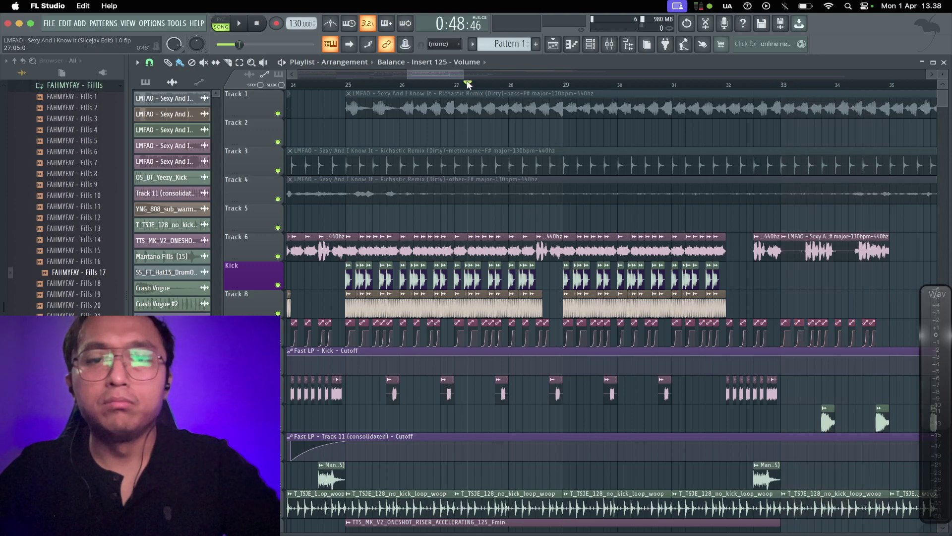
- Delete the four Track 9 automation clips in bar 24, where the kick and sub bass drop out
scroll(482, 143, down, 5)
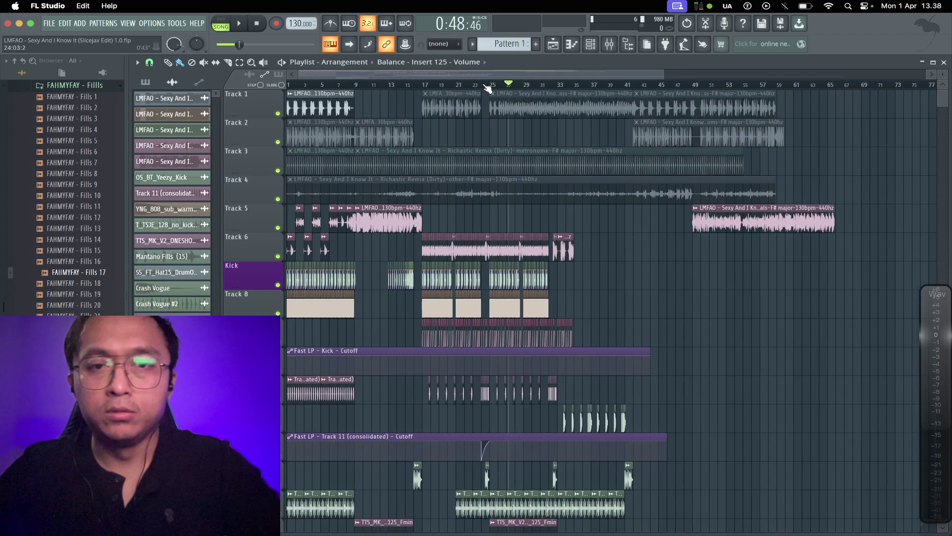
scroll(485, 87, up, 6)
scroll(486, 88, up, 3)
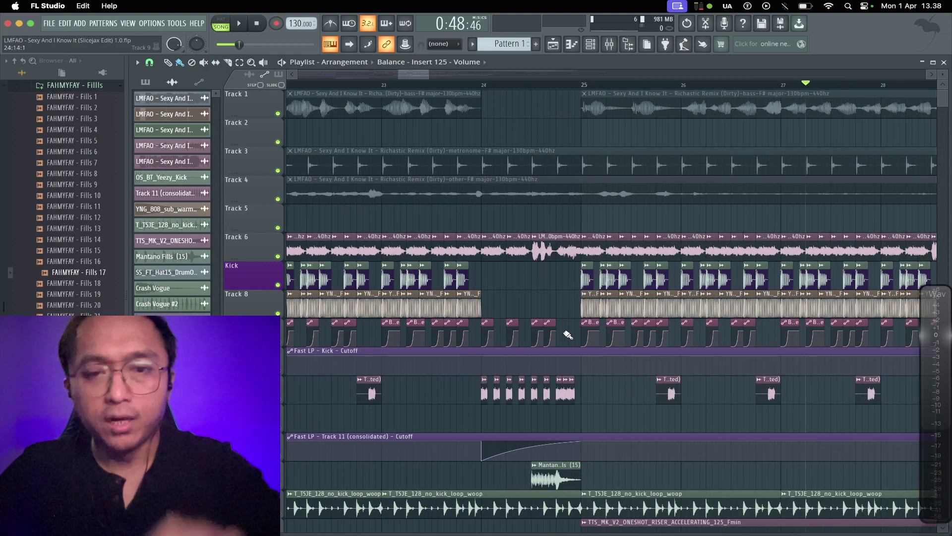
right_click(548, 334)
right_click(537, 334)
right_click(512, 334)
right_click(488, 336)
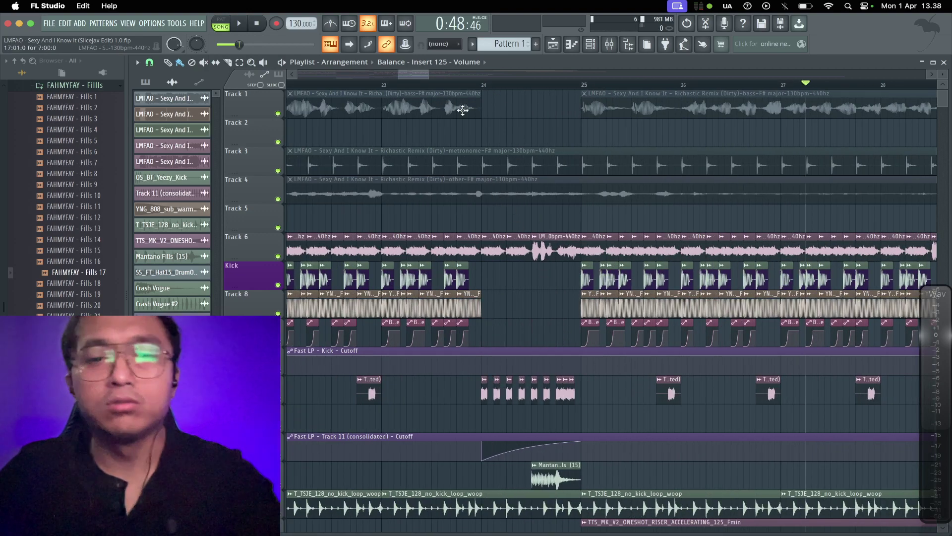
- Play back the drop from the second half of bar 20 to listen to the added automation, then stop
scroll(464, 89, down, 5)
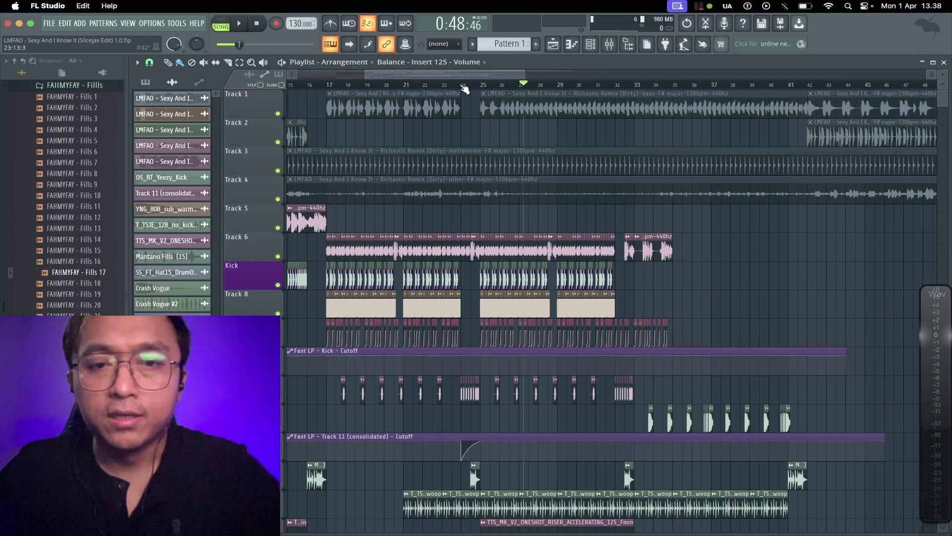
scroll(464, 88, up, 1)
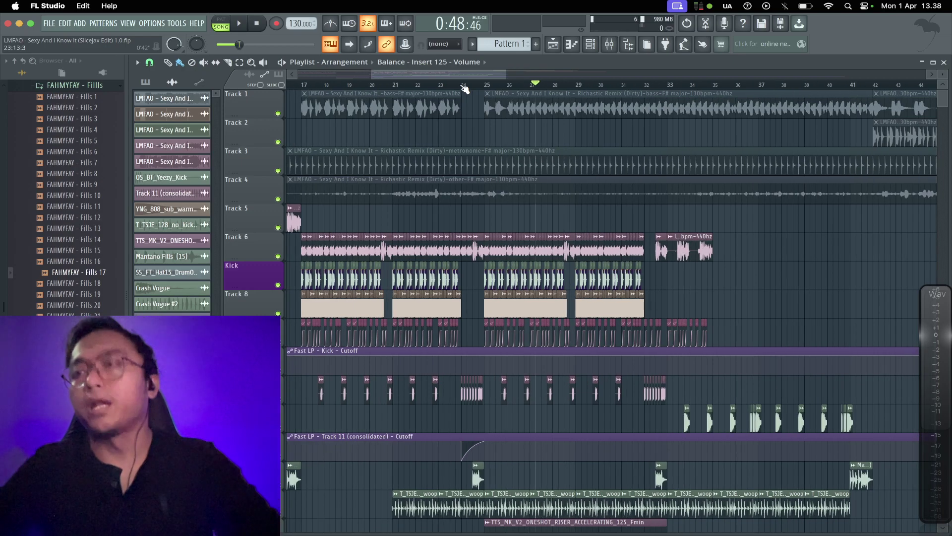
click(381, 86)
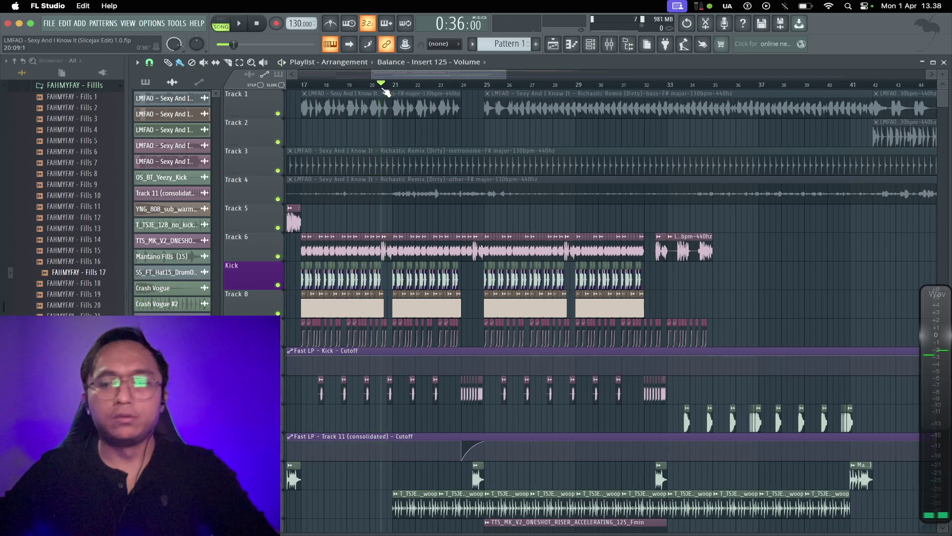
click(387, 92)
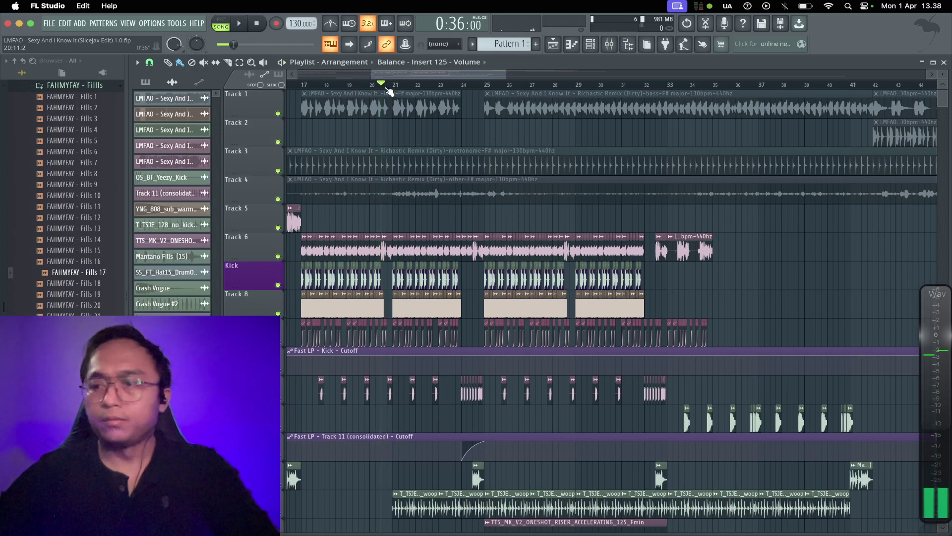
key(space)
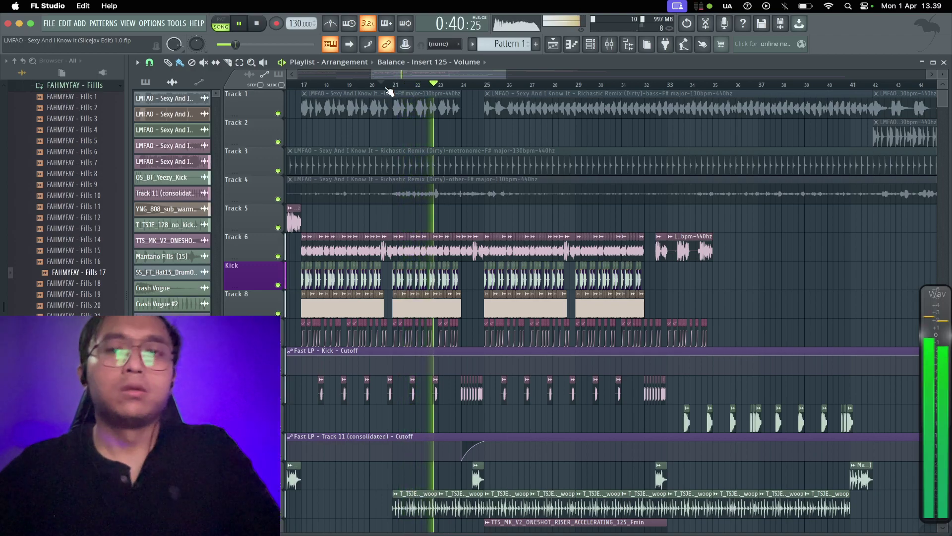
key(space)
- Examine the arrangement from the intro through the drop, including the riser, fill and percussion tracks
drag(384, 72, 290, 69)
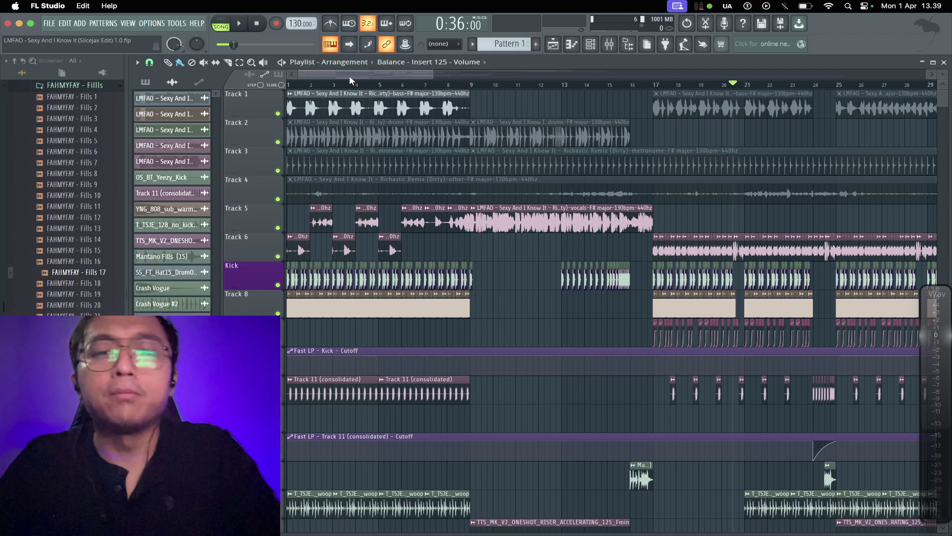
scroll(443, 258, down, 3)
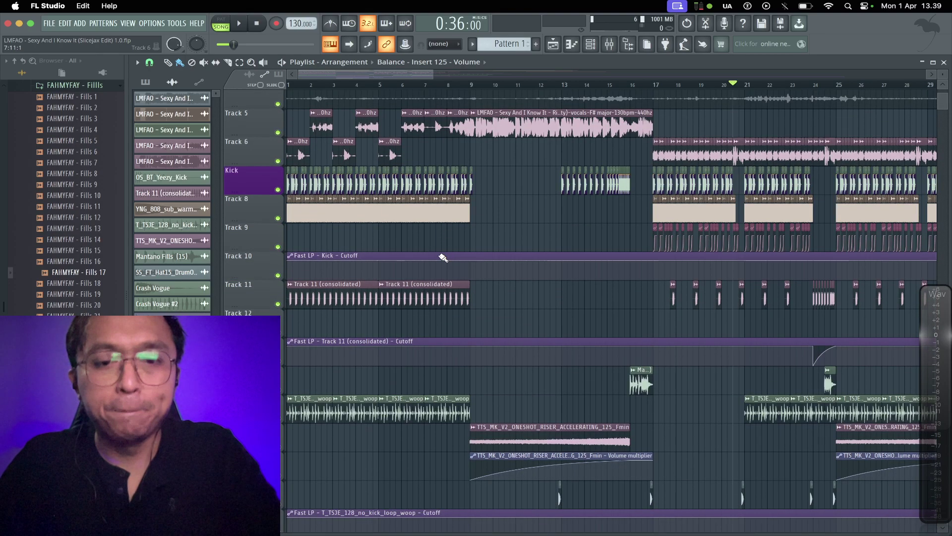
scroll(443, 257, down, 3)
scroll(565, 89, up, 2)
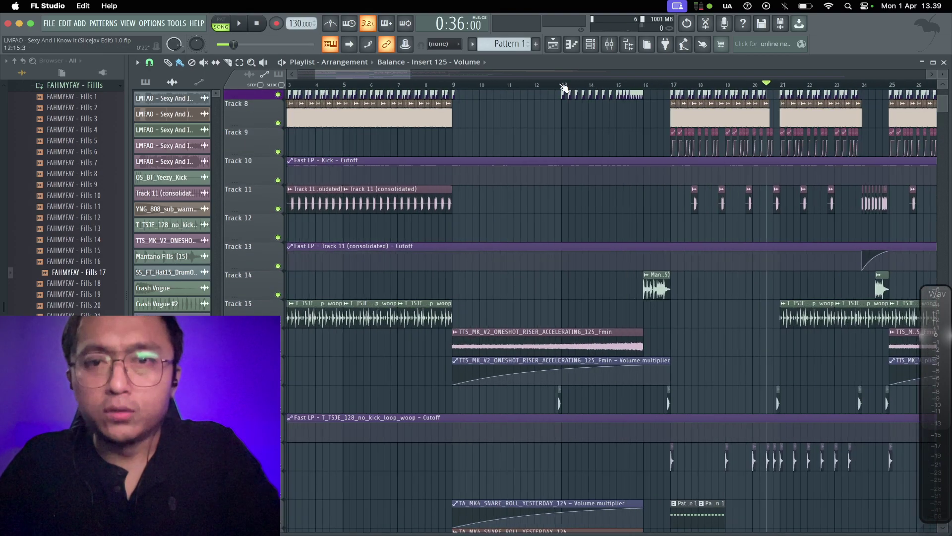
scroll(591, 214, up, 3)
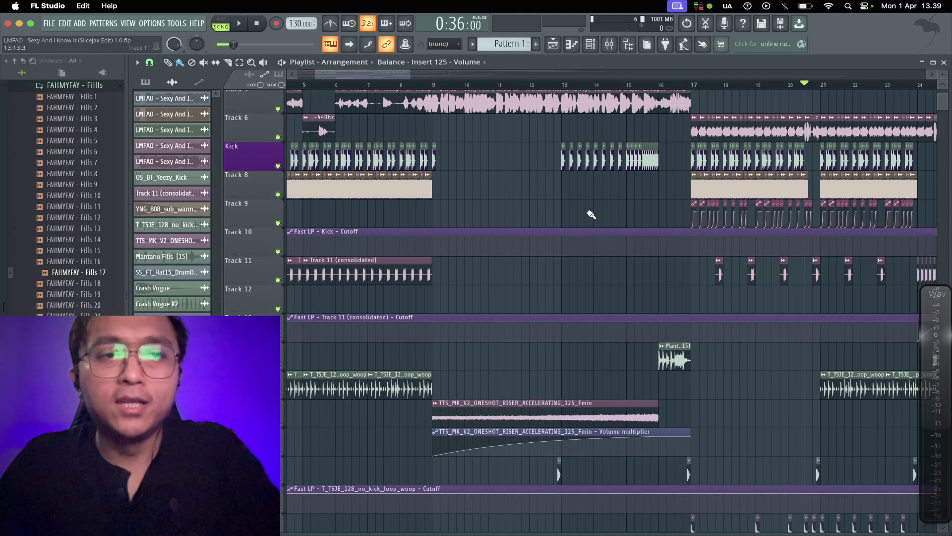
scroll(106, 200, up, 5)
scroll(105, 200, up, 1)
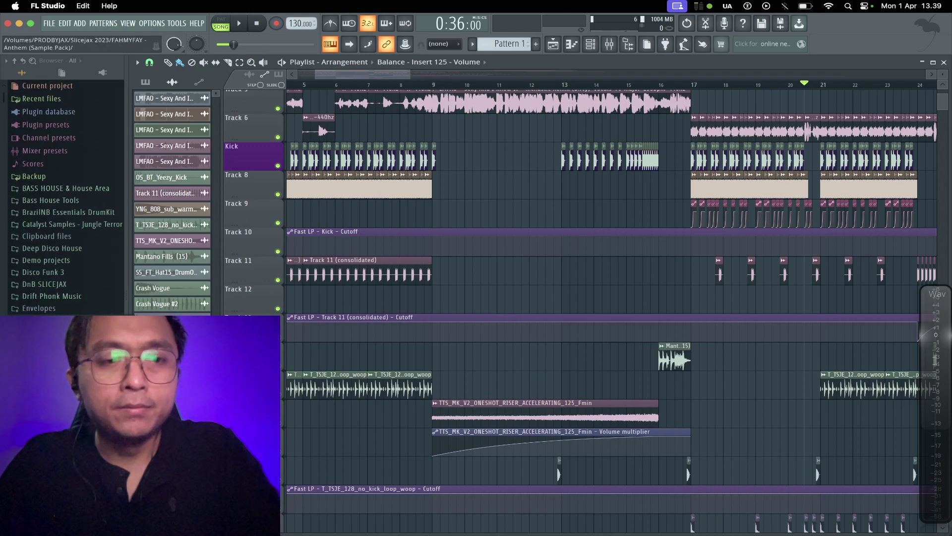
scroll(493, 177, up, 2)
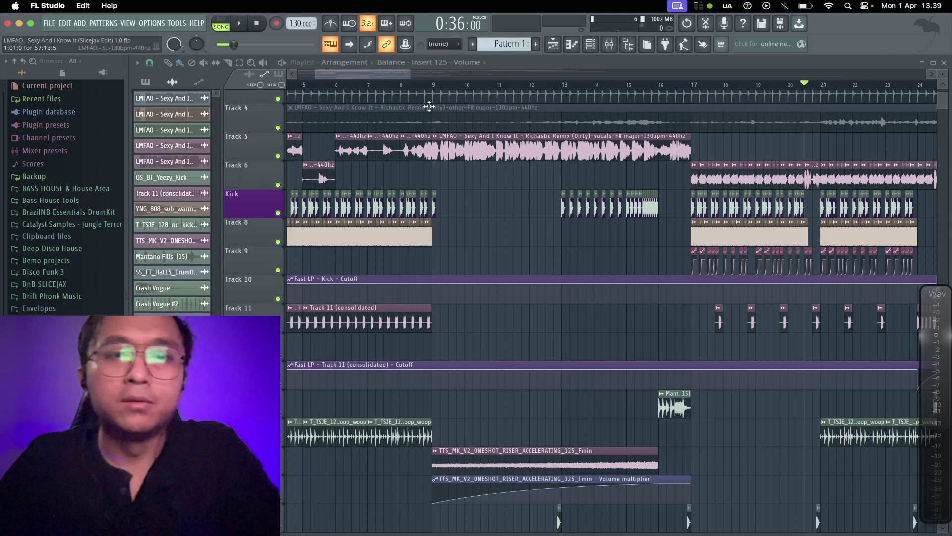
scroll(426, 89, down, 4)
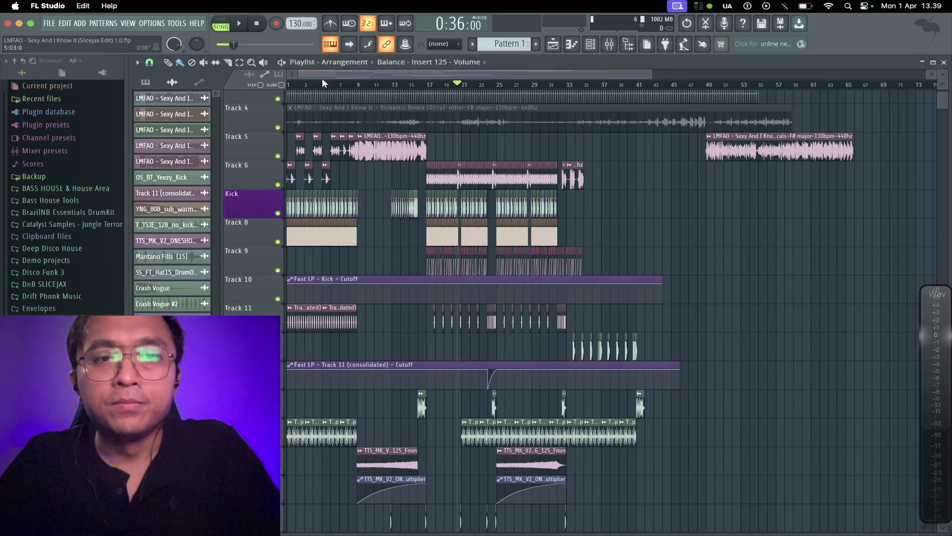
scroll(327, 87, up, 1)
scroll(422, 143, down, 4)
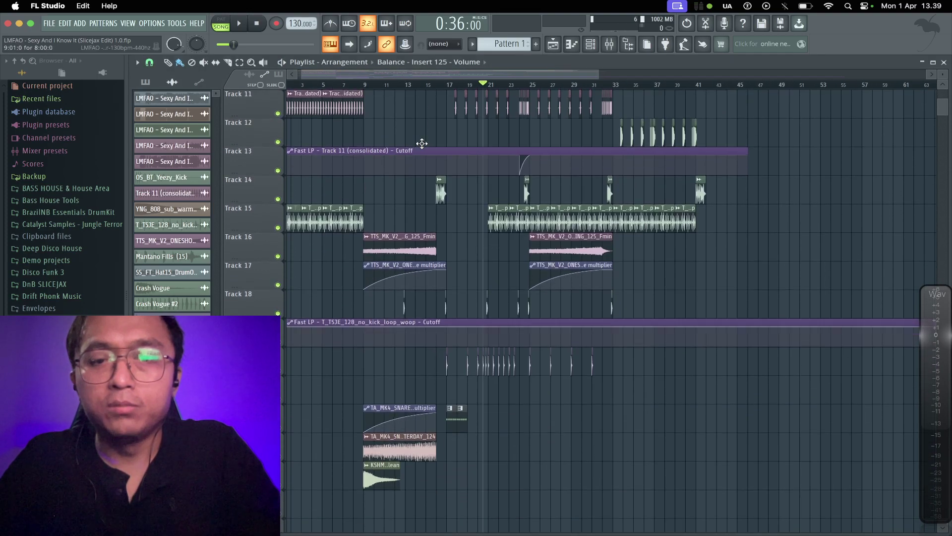
- Open the mixer, inspect the effects on the Mantano Fills, Crash Vogue, LMFAO, YNG_808_sub_warm_F and Kick inserts, and close it
click(609, 44)
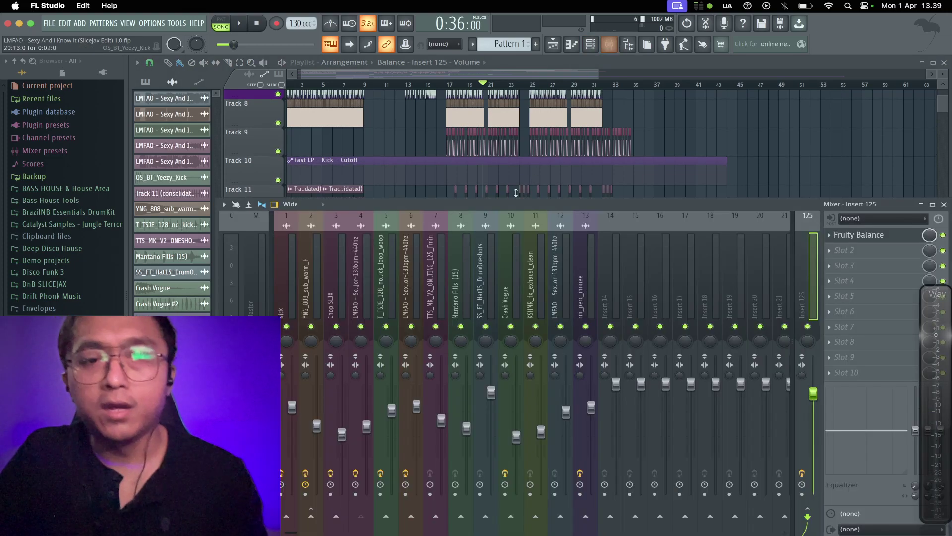
click(467, 276)
click(511, 275)
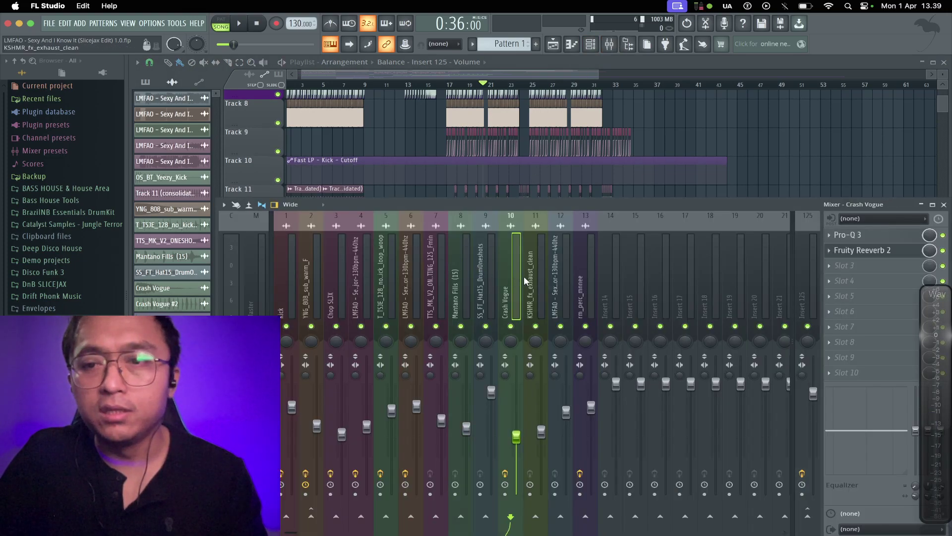
click(556, 278)
click(302, 276)
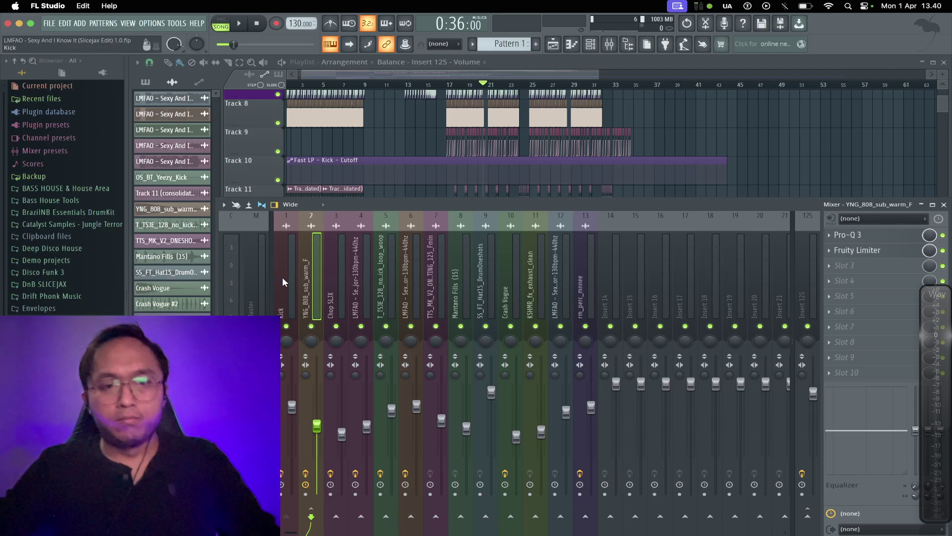
click(281, 276)
scroll(386, 281, down, 5)
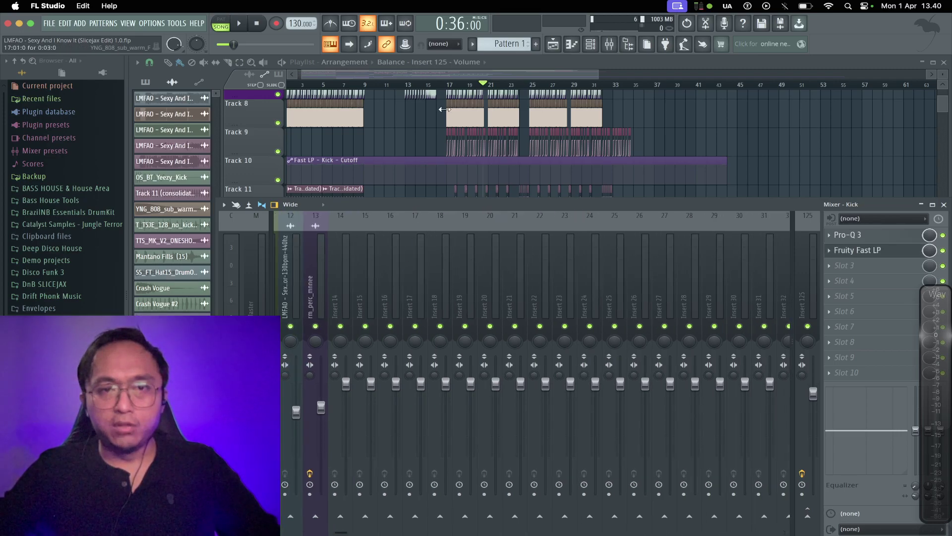
key(F9)
- Place the playhead near the end of bar 7 to examine the transition from the intro into the vocal section
scroll(389, 146, up, 6)
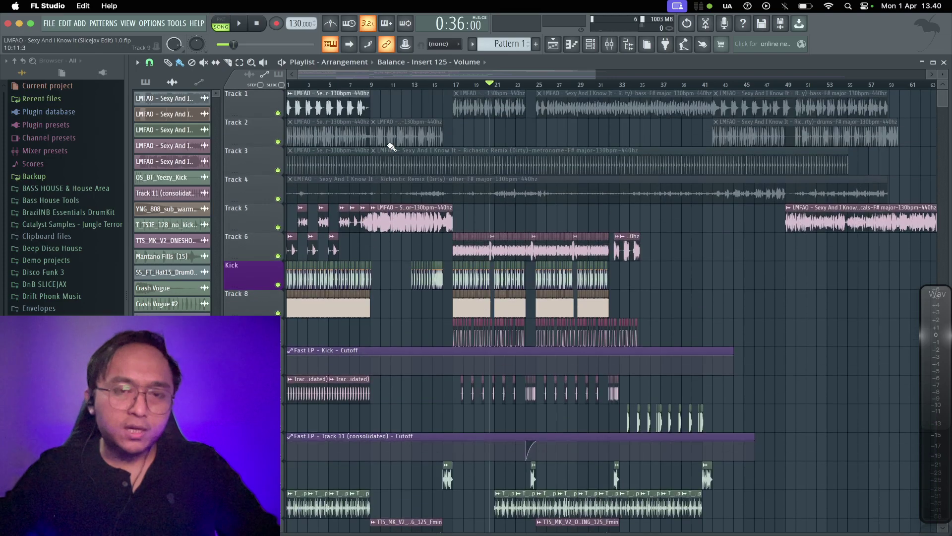
scroll(332, 76, up, 3)
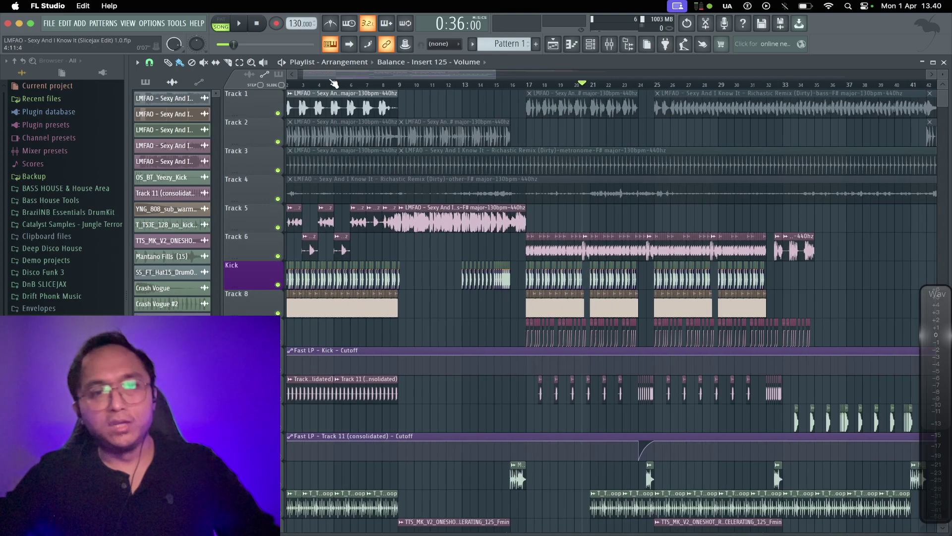
scroll(333, 76, left, 2)
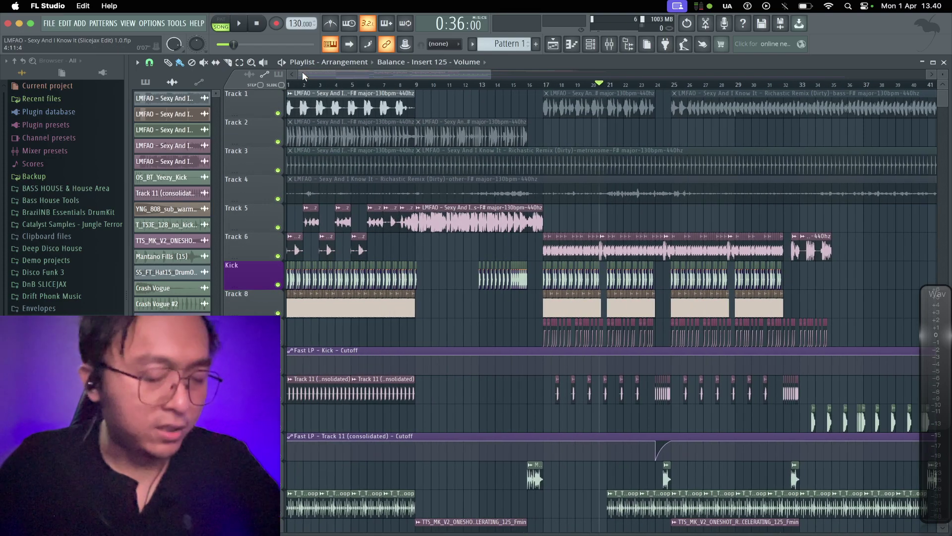
click(399, 88)
scroll(399, 87, up, 3)
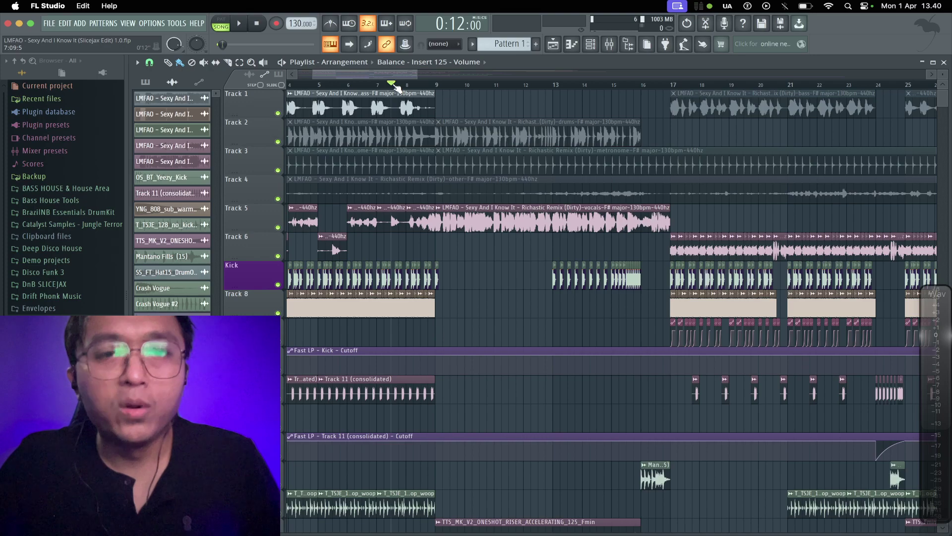
click(406, 87)
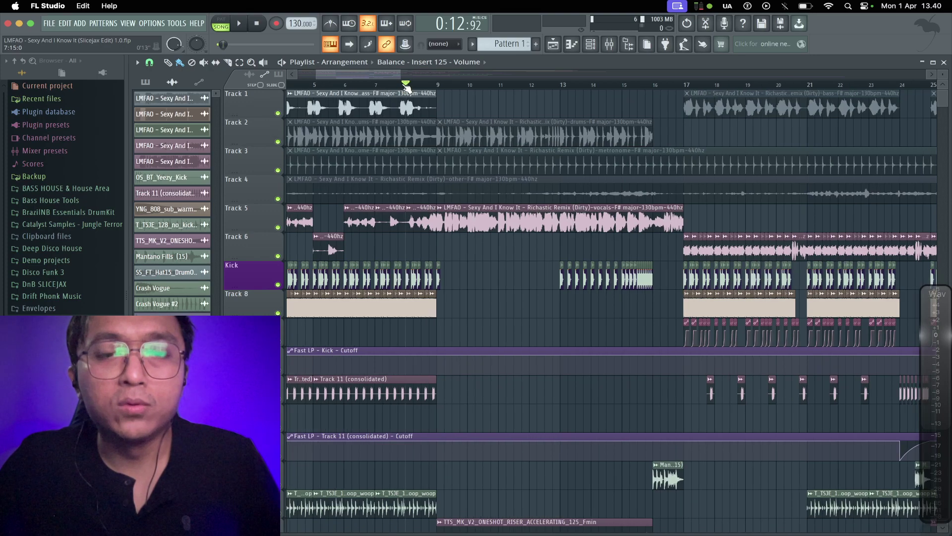
scroll(407, 87, up, 2)
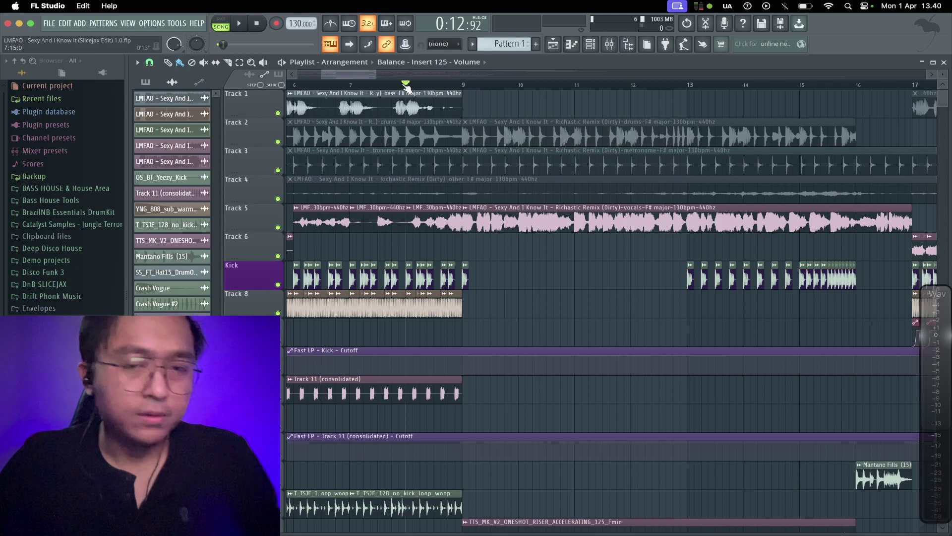
- Examine the arrangement's sections by moving the playhead to the starts of bars 1, 9, 13 and 16
drag(362, 73, 349, 73)
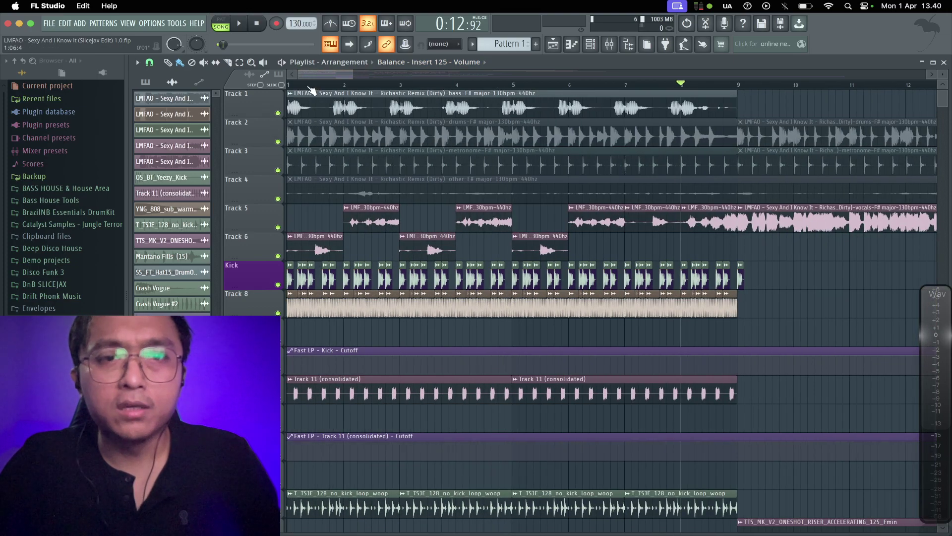
scroll(310, 87, down, 3)
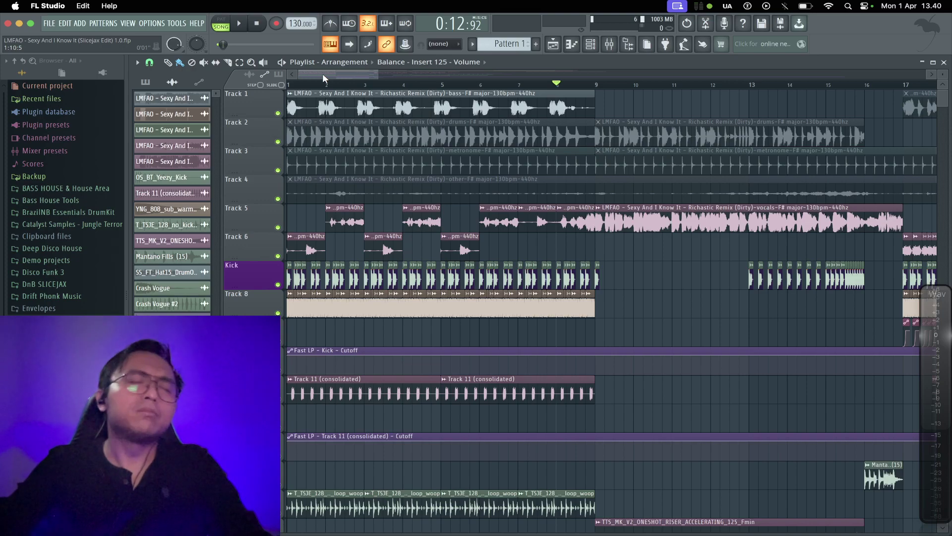
scroll(292, 85, down, 1)
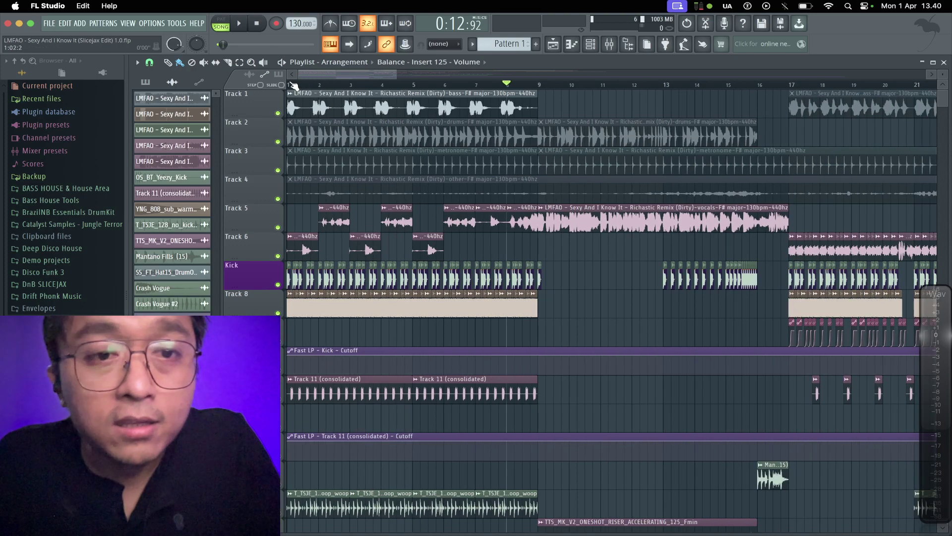
click(293, 85)
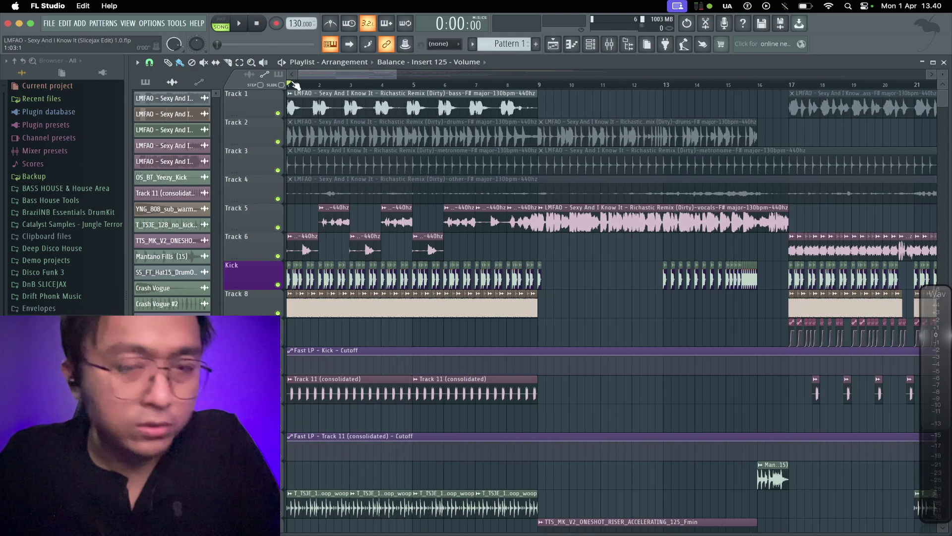
scroll(308, 82, up, 2)
scroll(325, 75, down, 2)
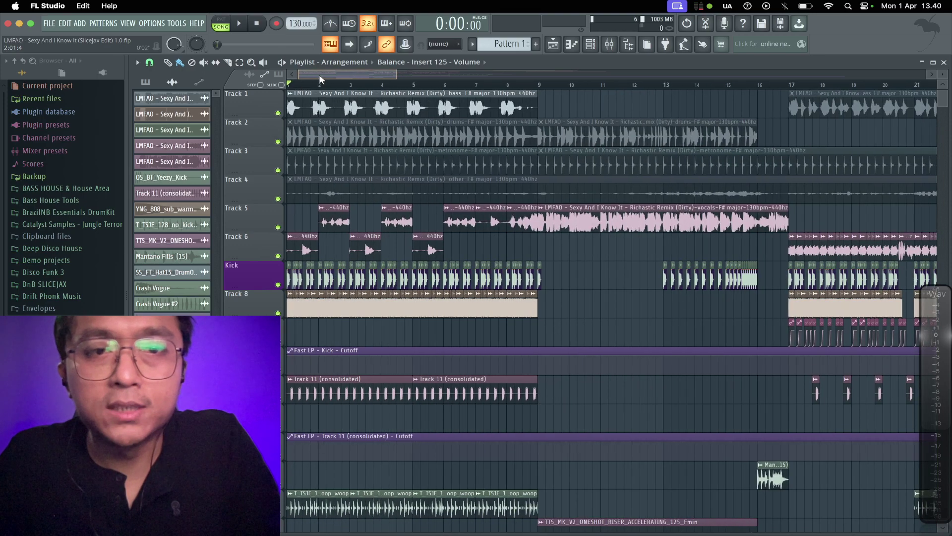
click(539, 85)
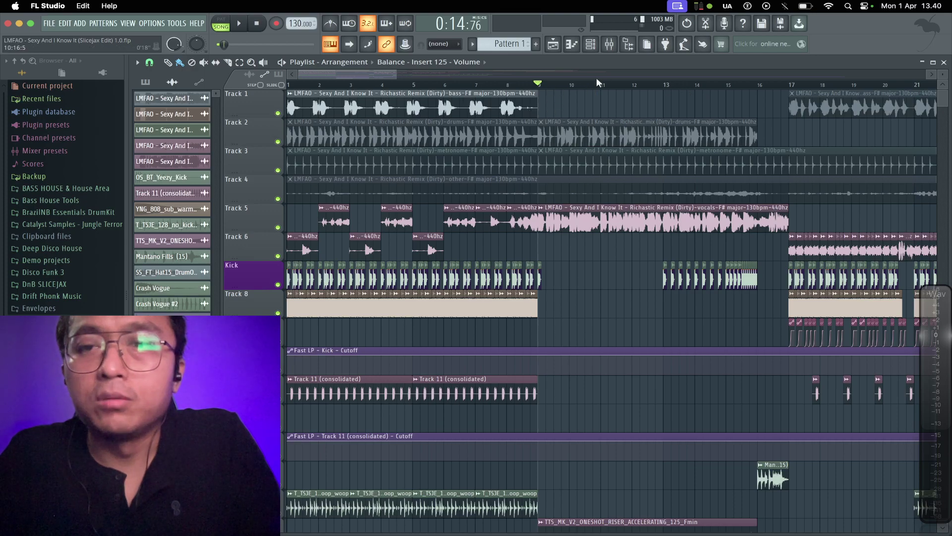
click(665, 88)
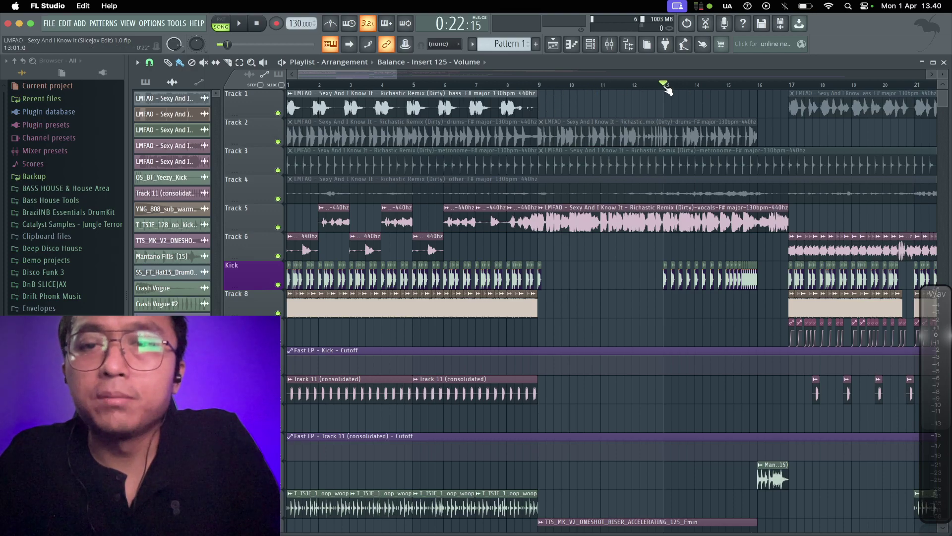
scroll(666, 88, down, 2)
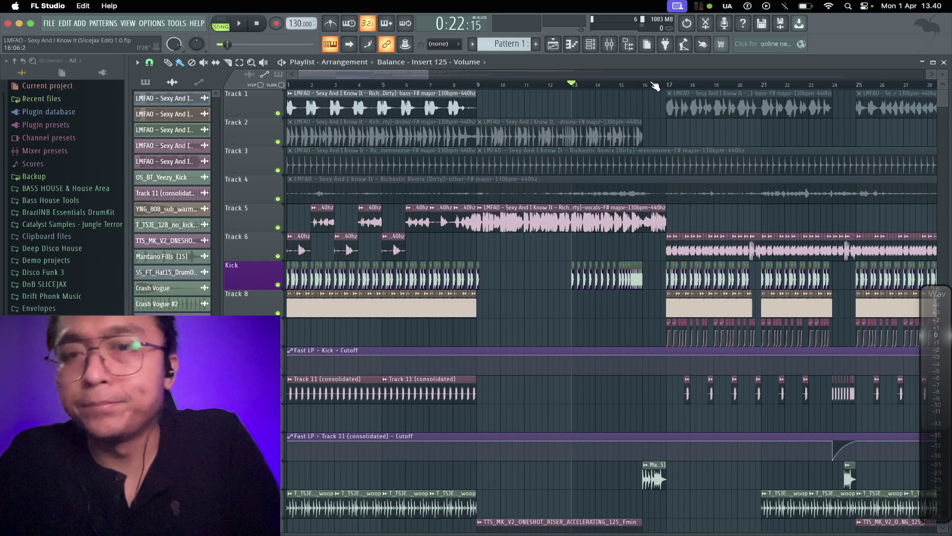
click(645, 85)
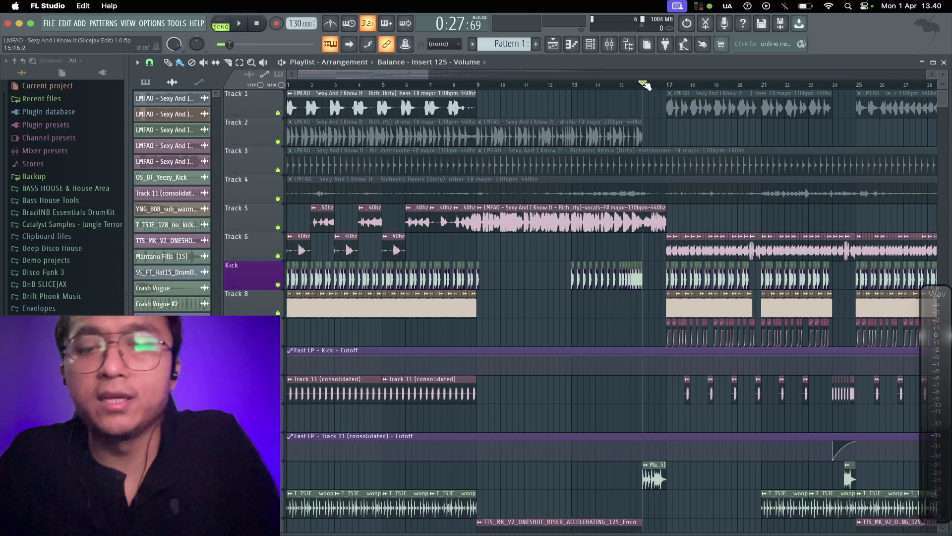
- Play back the fill from bar 16 into the drop, replay its beginning from the same point, and stop
key(space)
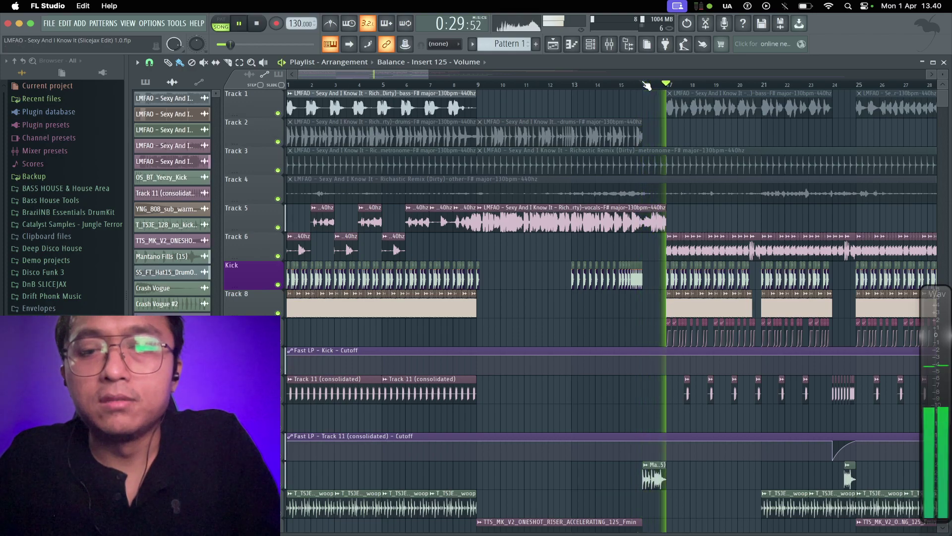
scroll(684, 227, down, 8)
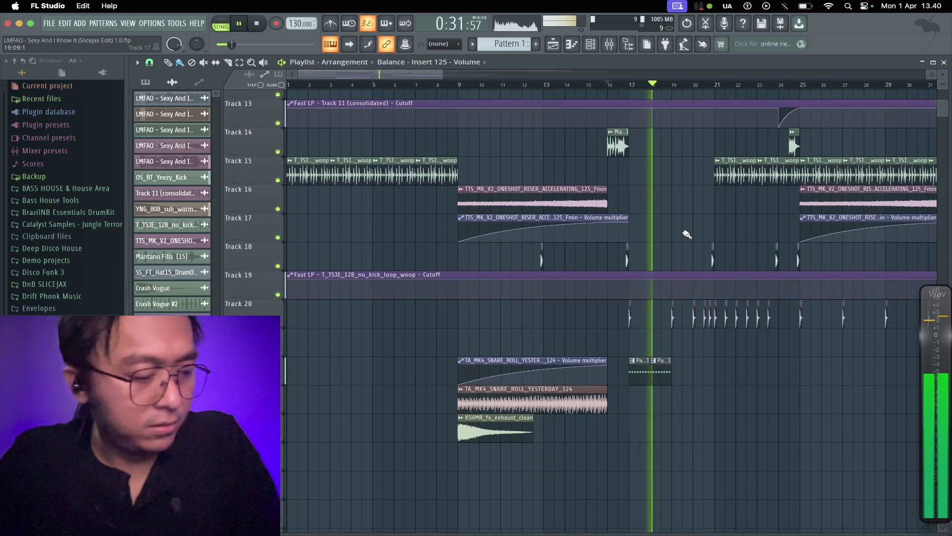
key(space)
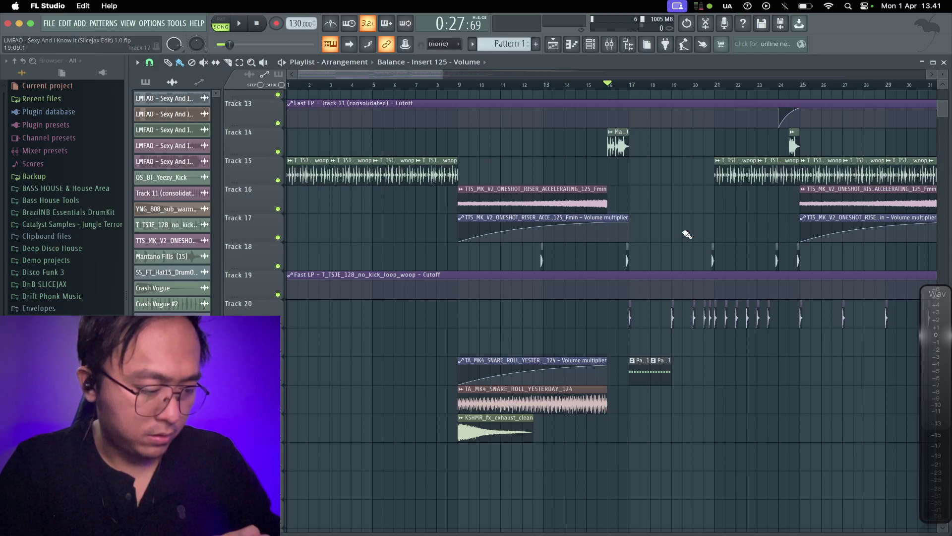
key(space)
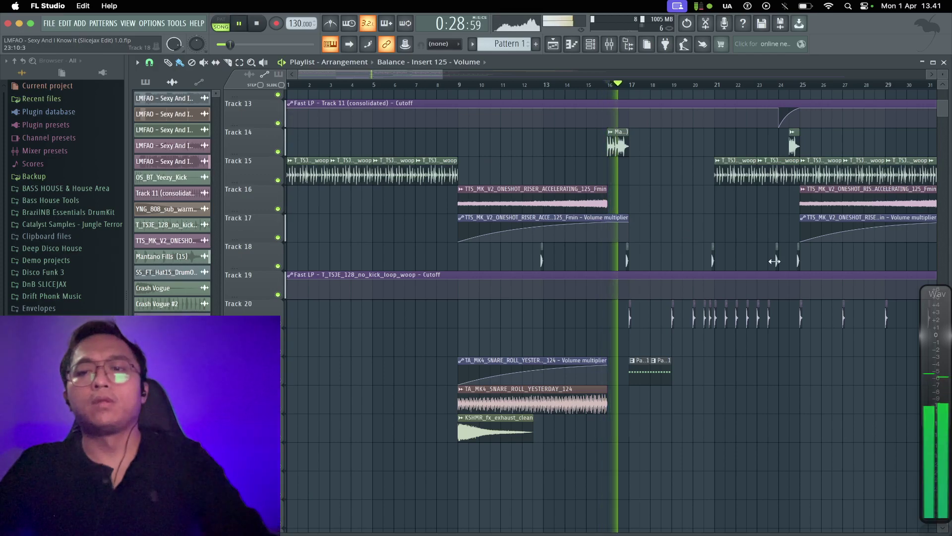
key(space)
- Play back the transition from the second half of bar 24, starting at the Mantano fill, and review the tracks involved
click(706, 85)
key(space)
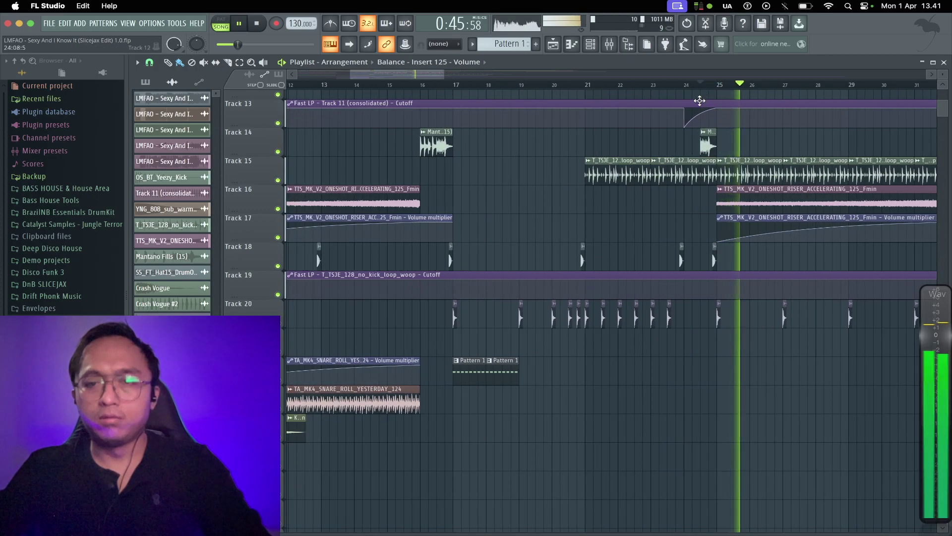
scroll(731, 202, up, 4)
scroll(731, 202, up, 4)
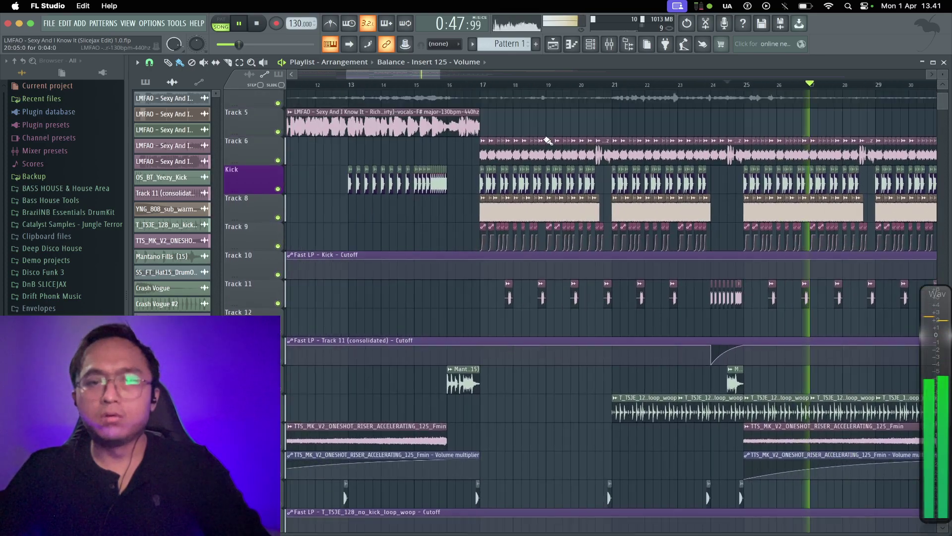
- Return the playhead to the start of bar 9, mute the vocals on Track 5, and stop playback
scroll(395, 128, up, 2)
scroll(395, 128, left, 5)
click(407, 85)
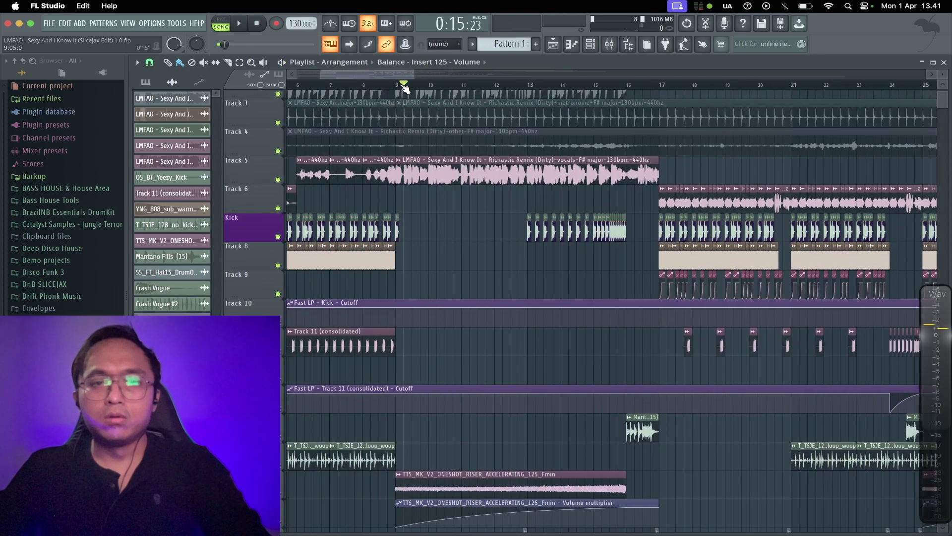
right_click(277, 179)
click(277, 180)
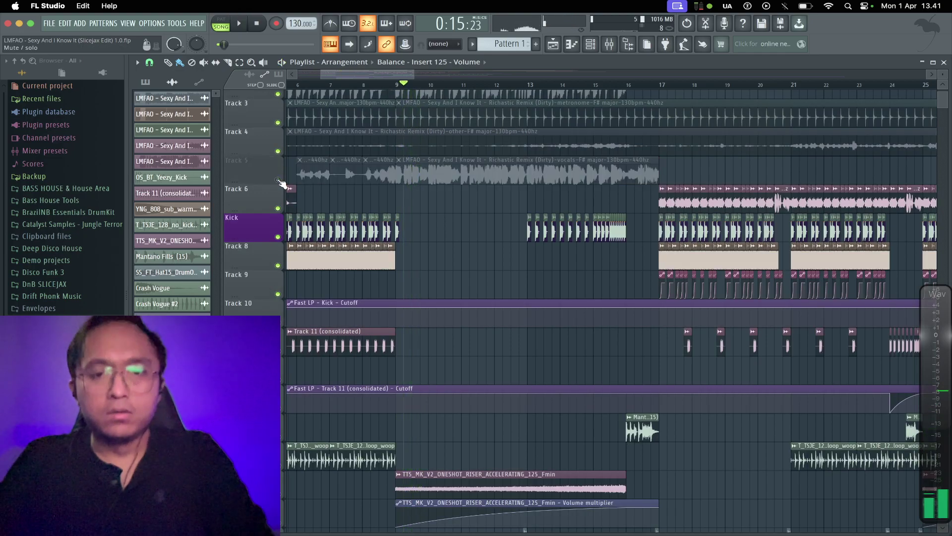
key(space)
- Switch to Splice and open the Sabor Vhoor Drum Kit pack
scroll(340, 182, down, 3)
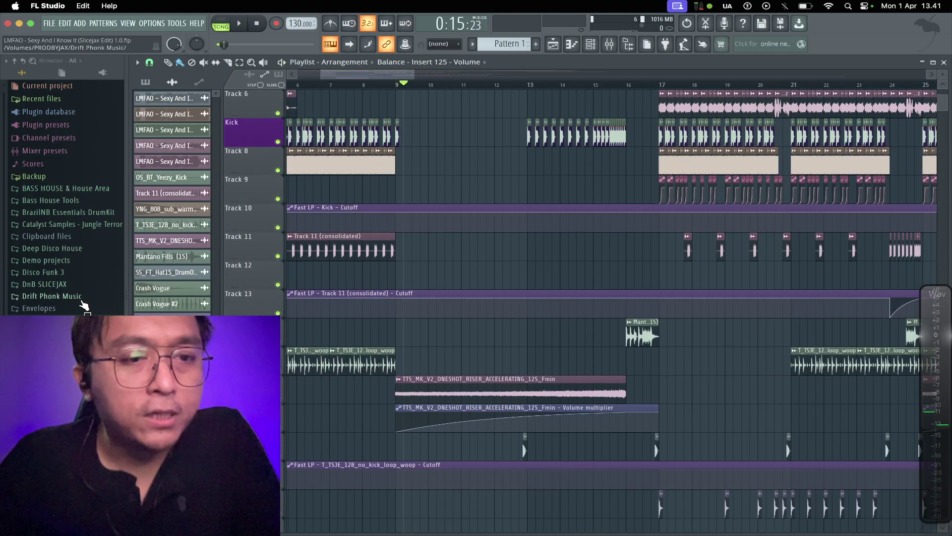
scroll(62, 308, down, 4)
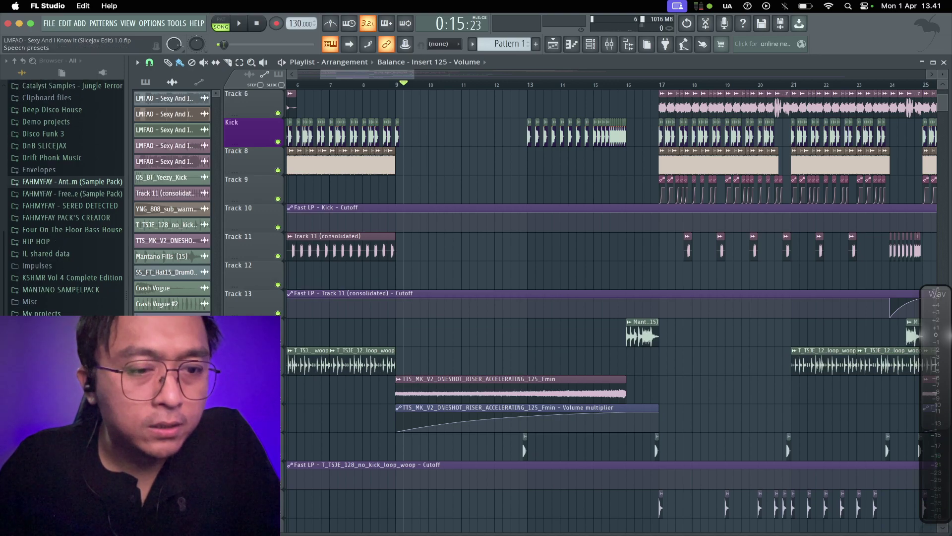
mouse_move(579, 534)
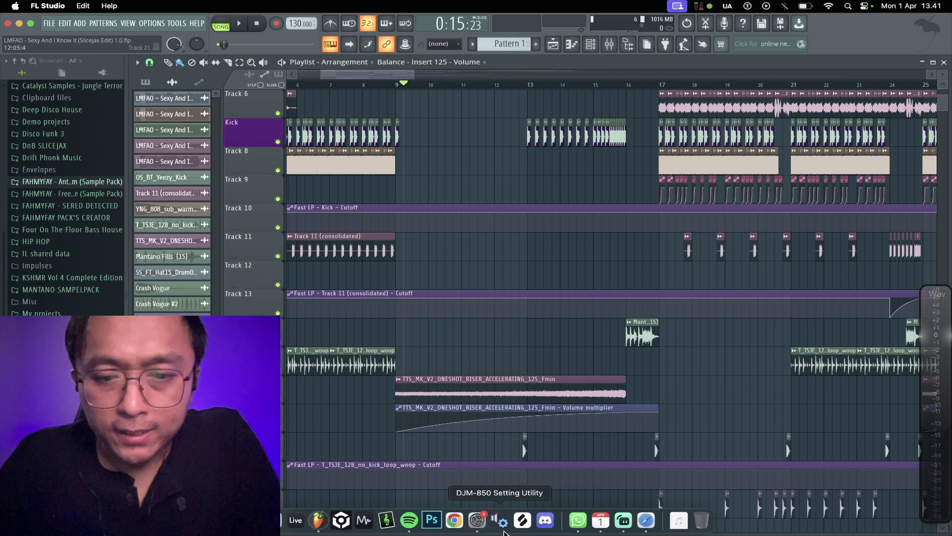
click(522, 519)
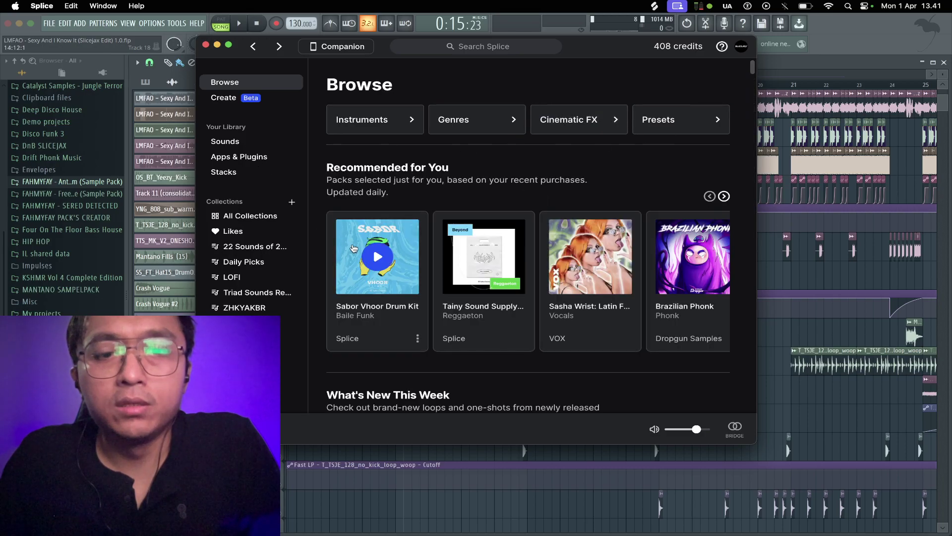
click(355, 248)
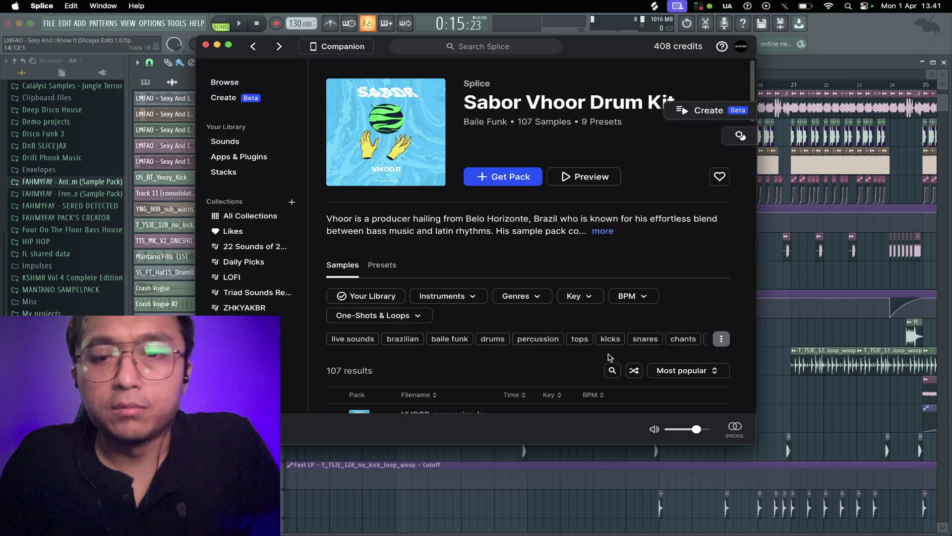
- Search the pack's sample filenames for "top drum"
click(612, 372)
text(top drum)
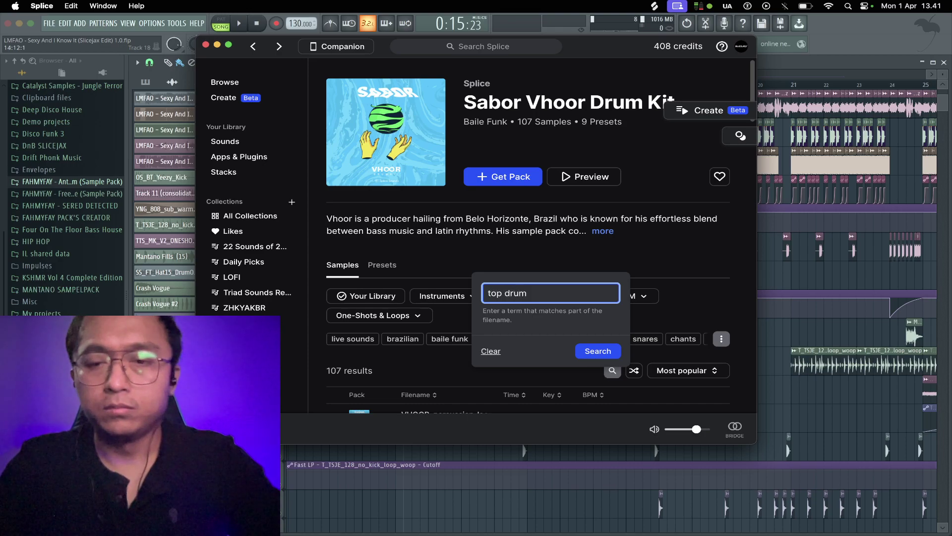
key(Return)
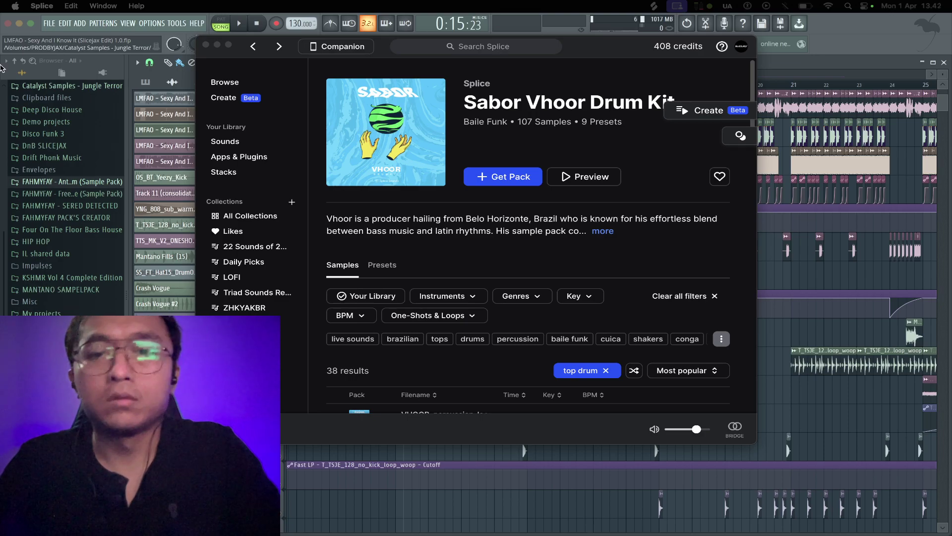
- Preview several 130 BPM VHOOR percussion loops from the filtered samples
scroll(389, 372, down, 3)
click(385, 341)
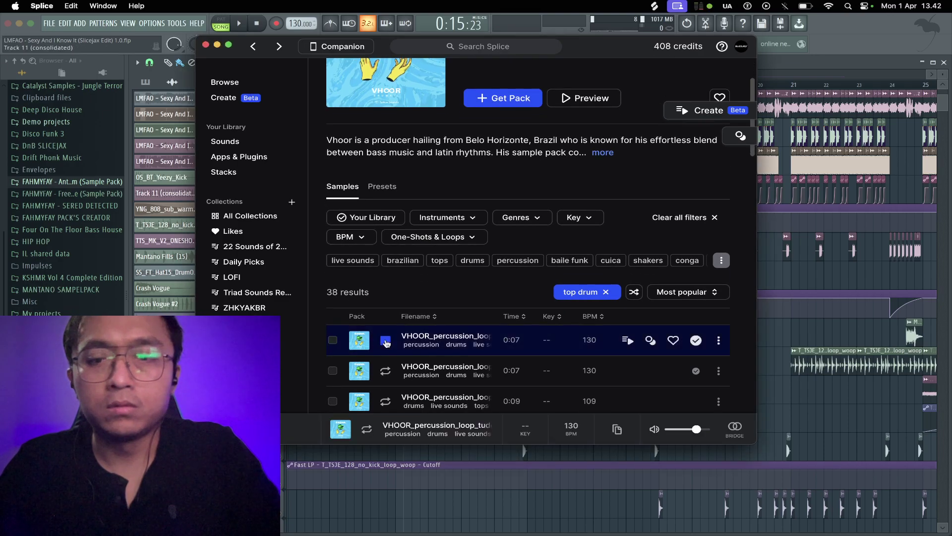
click(386, 371)
scroll(386, 372, down, 2)
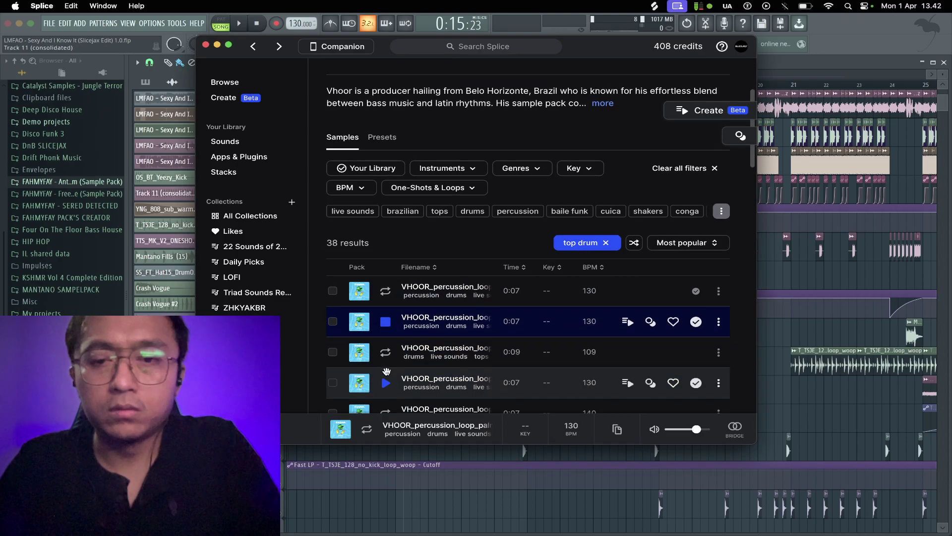
scroll(387, 357, down, 1)
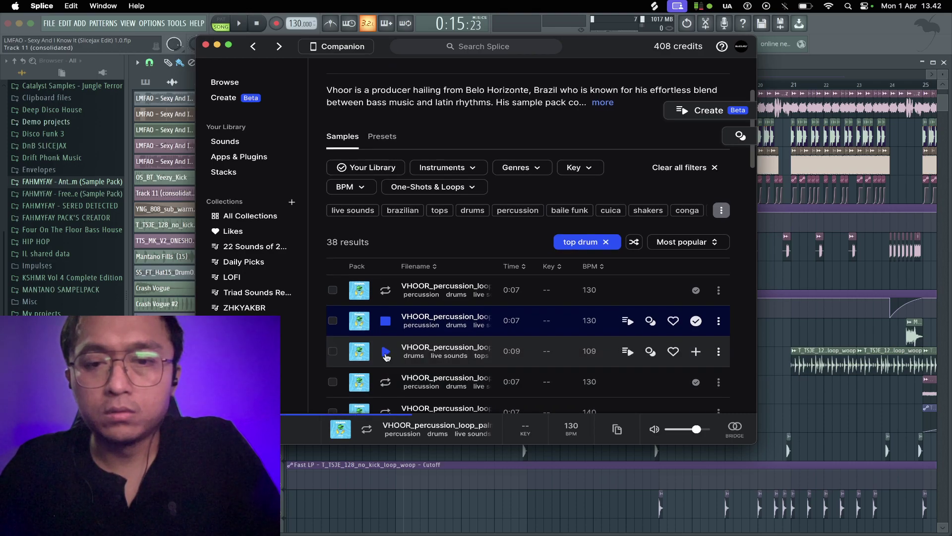
click(382, 367)
scroll(382, 367, down, 3)
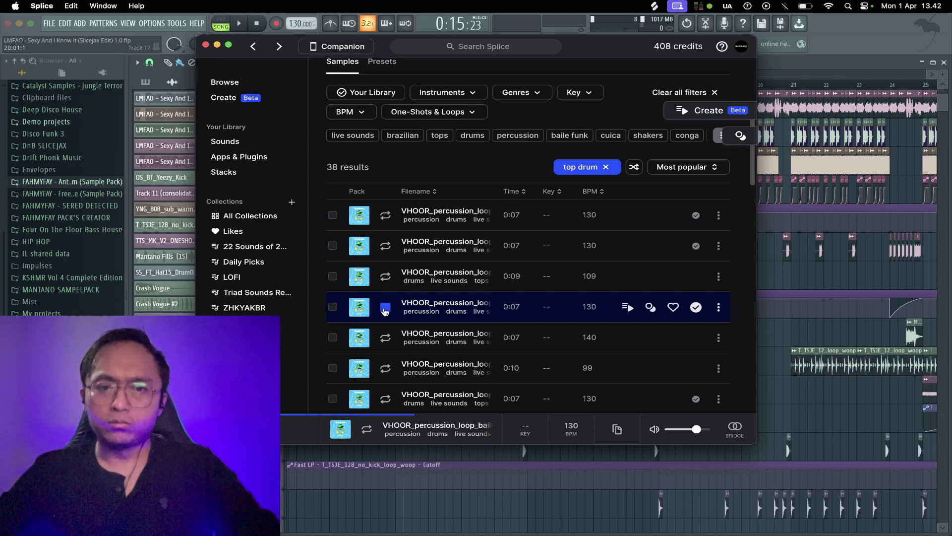
- Place VHOOR_percussion_loop_baile_mandelada_130 at bar 9 on the empty track above the snare roll automation and play it from there
drag(504, 309, 397, 505)
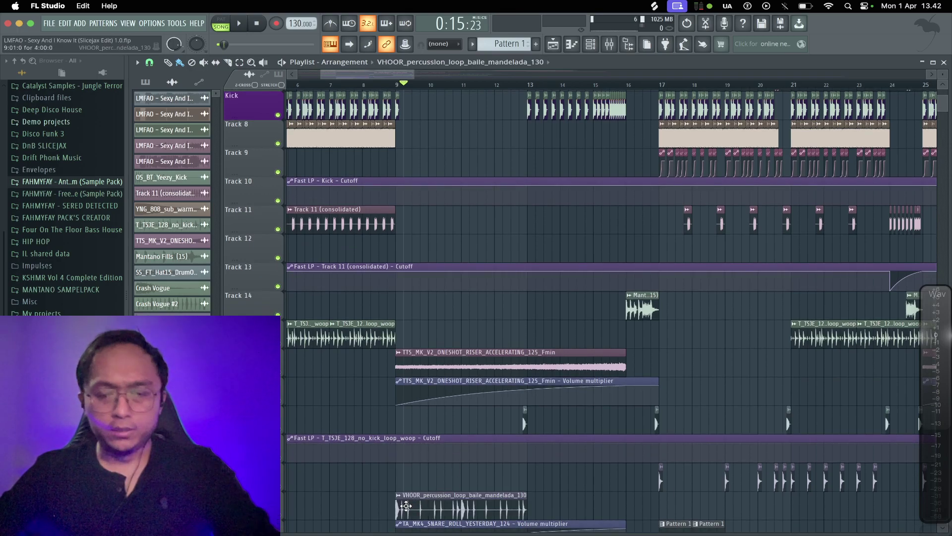
key(space)
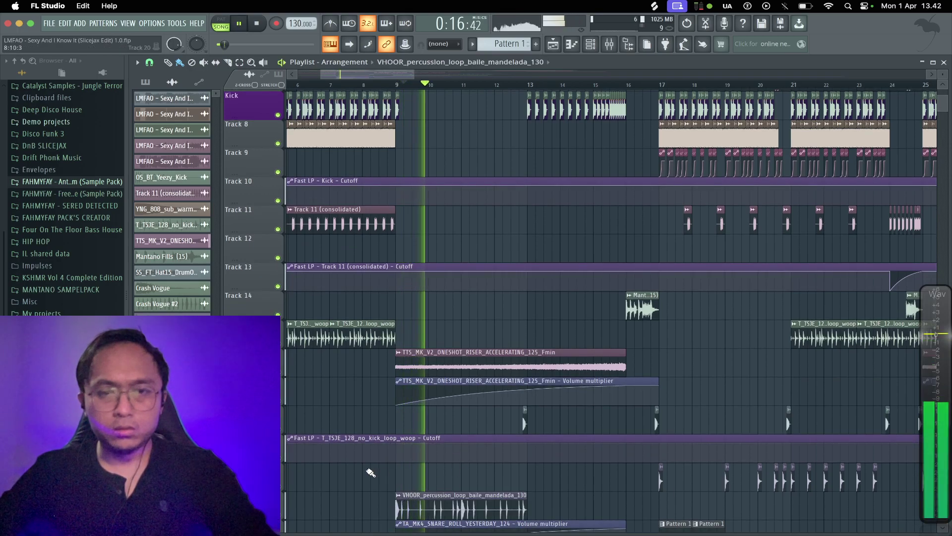
click(398, 85)
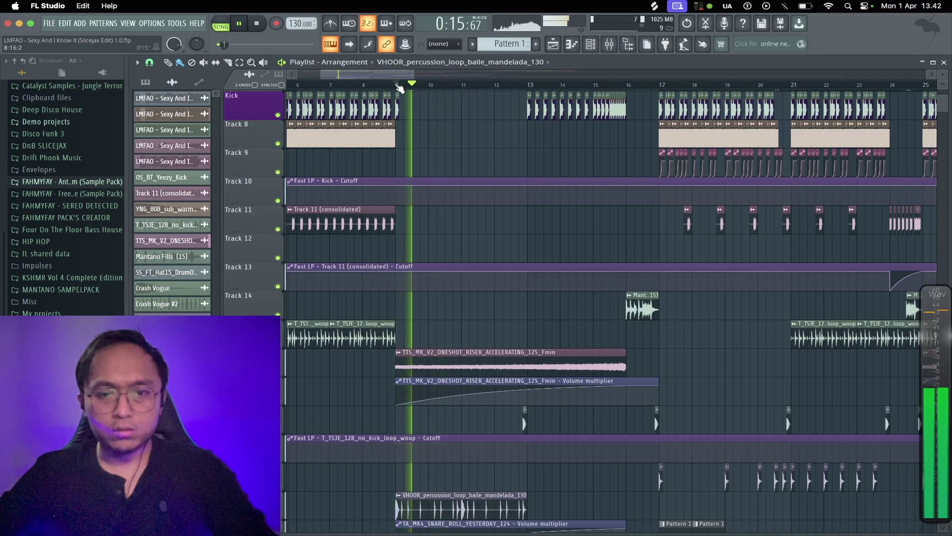
- Compare the section from bar 9 with the Track 5 vocals unmuted and muted during playback, leaving them muted, and stop
scroll(411, 293, up, 3)
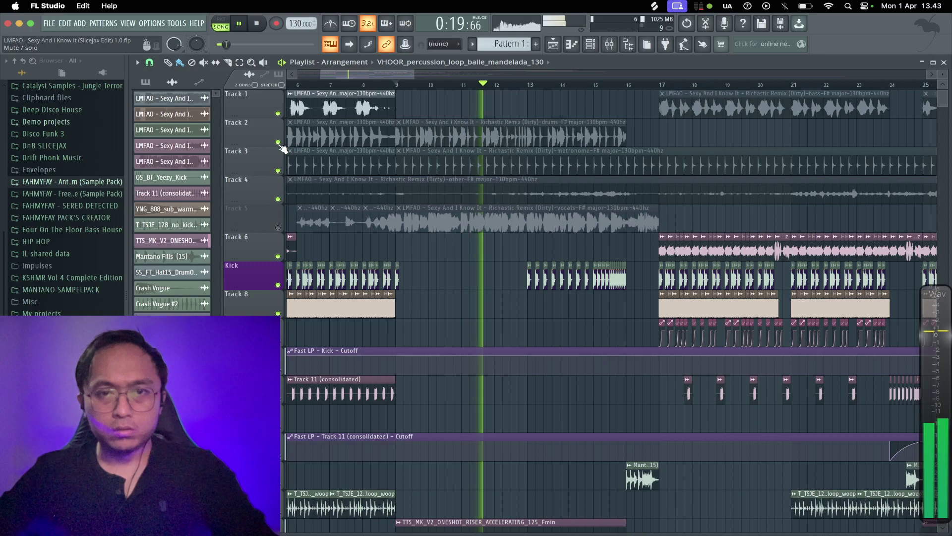
key(space)
key(space)
click(278, 227)
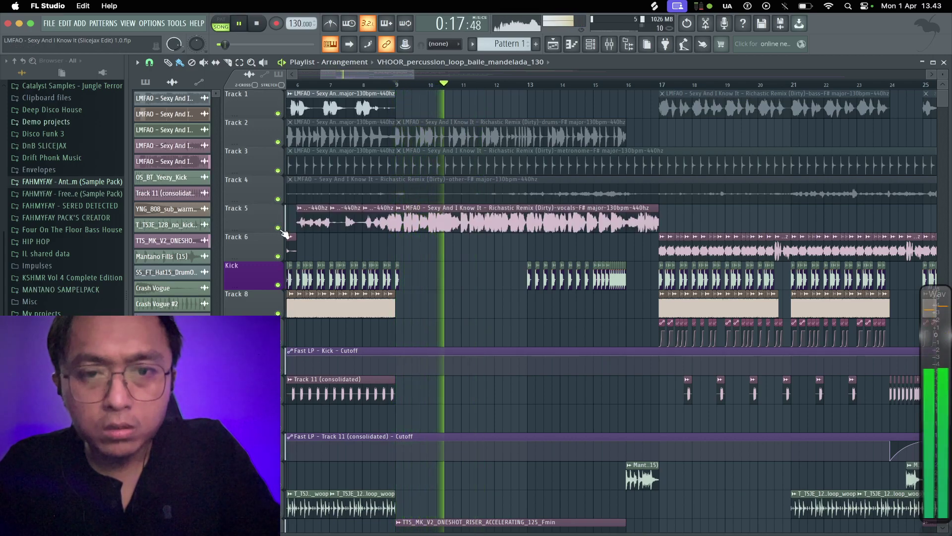
click(278, 228)
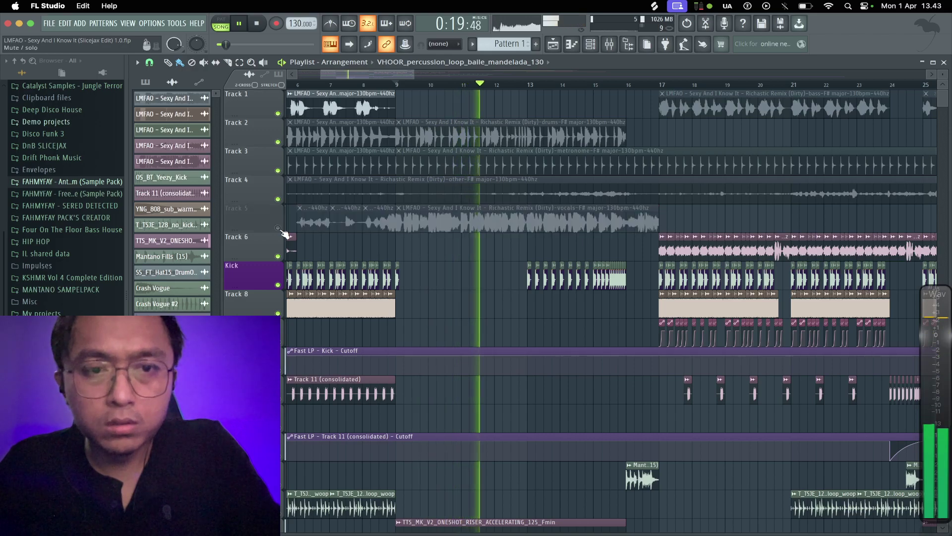
key(space)
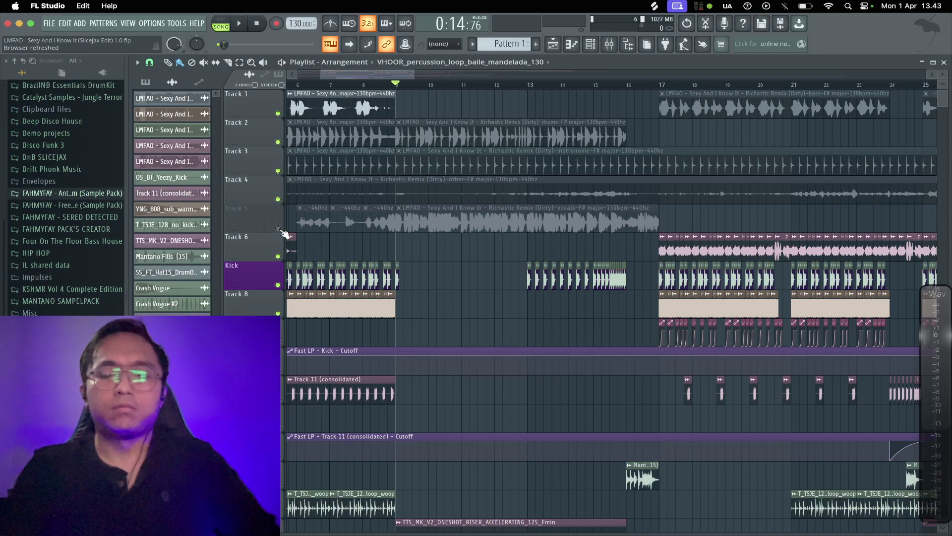
- Play the arrangement from just before bar 9 into the drop at bar 17, checking the tracks in the build-up, and stop
key(space)
click(380, 83)
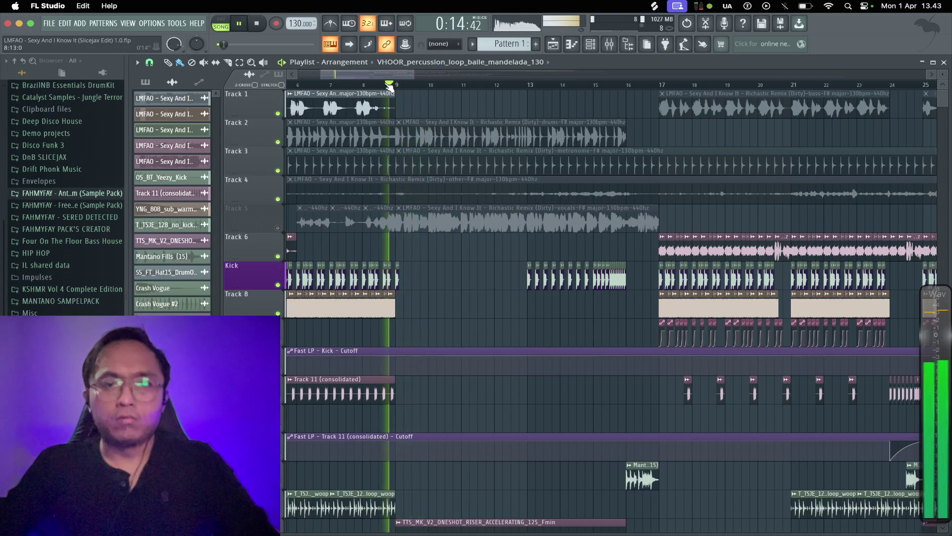
scroll(387, 85, down, 2)
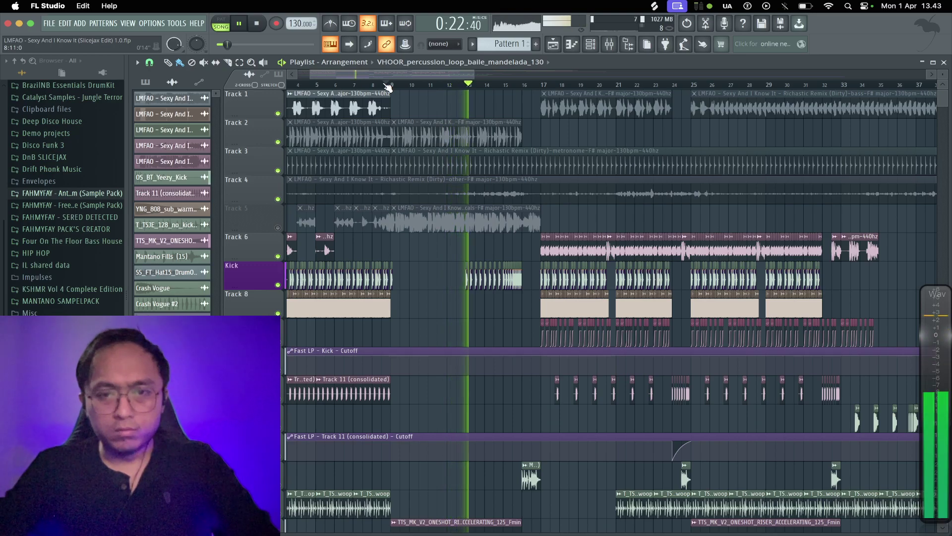
scroll(481, 119, down, 3)
scroll(480, 119, down, 6)
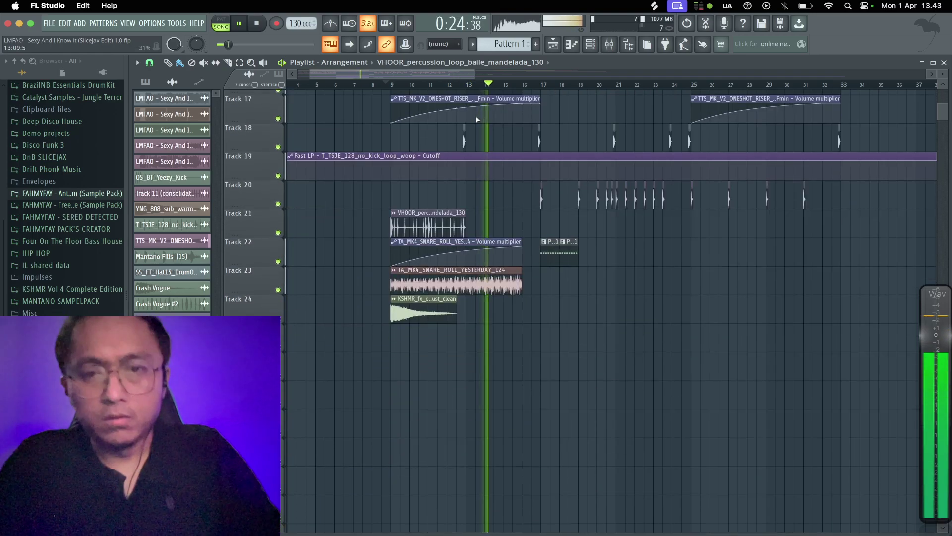
scroll(480, 119, up, 4)
scroll(480, 119, up, 3)
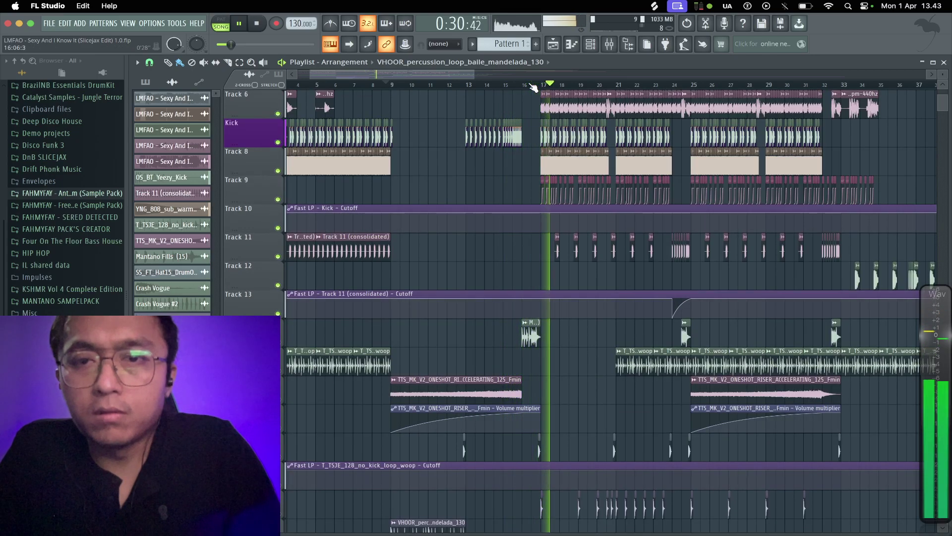
key(space)
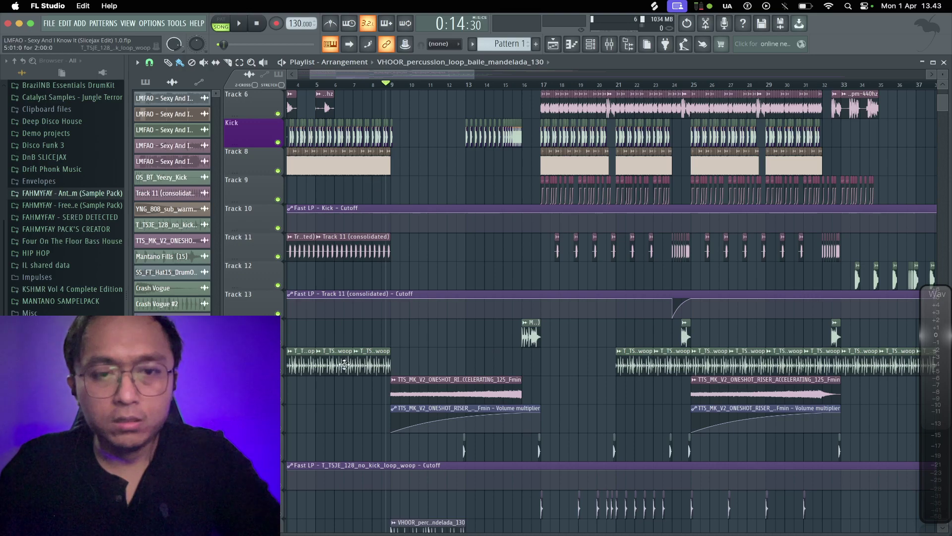
- Fill Track 15 from bar 9 to bar 16 with repeated T_TSJE_128_no_kick_loop_woop clips and play the section
click(367, 357)
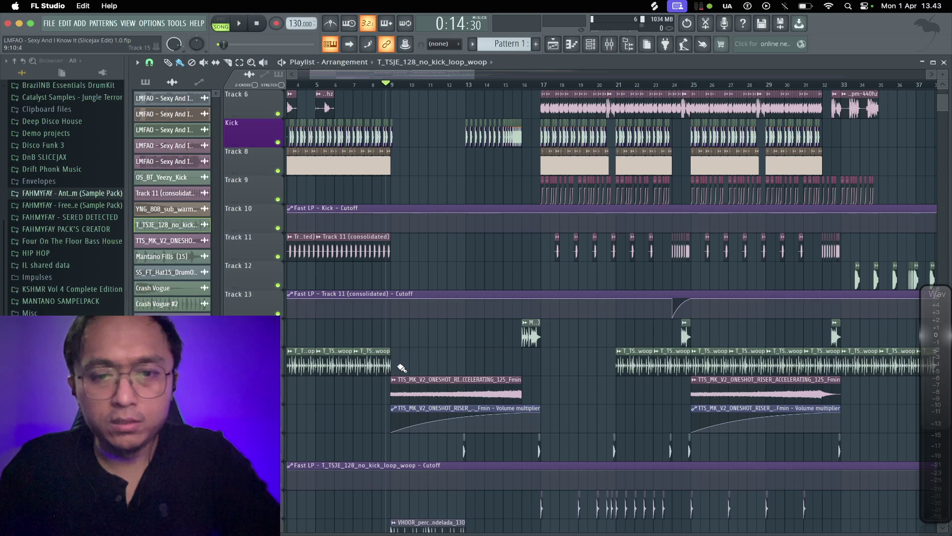
drag(392, 364, 466, 364)
key(space)
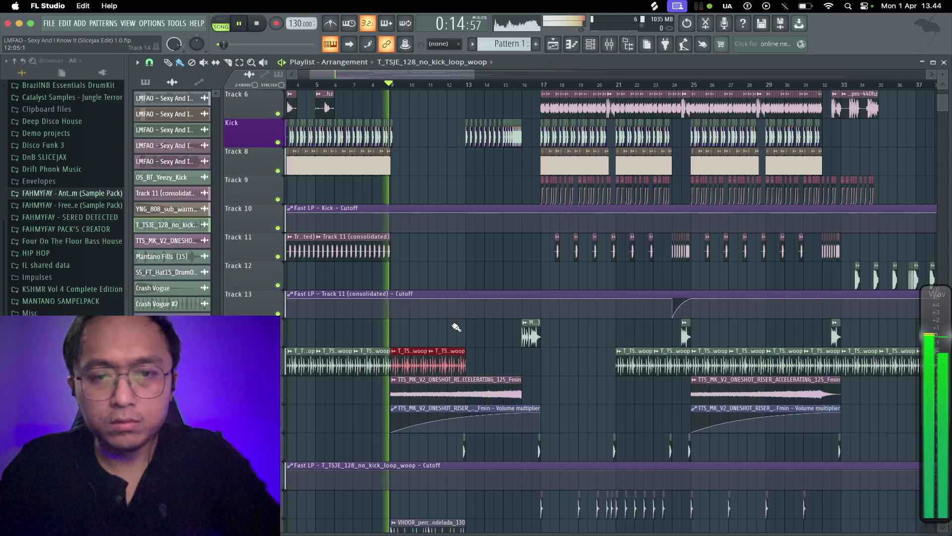
mouse_move(468, 365)
mouse_down()
mouse_move(541, 366)
mouse_move(518, 365)
mouse_up()
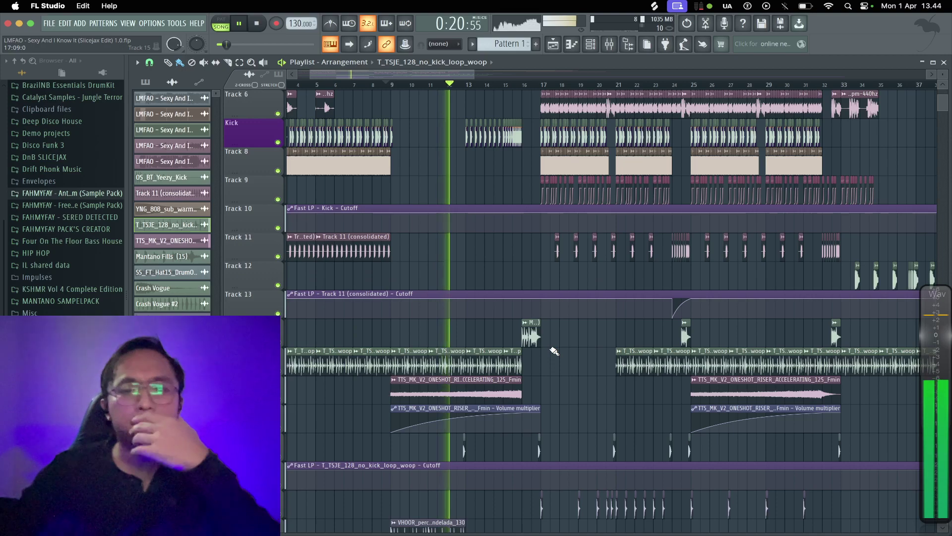
- Add Pattern 1 clips at bars 19 and 20 on Track 22 and replay the transition from bar 16
scroll(554, 351, down, 3)
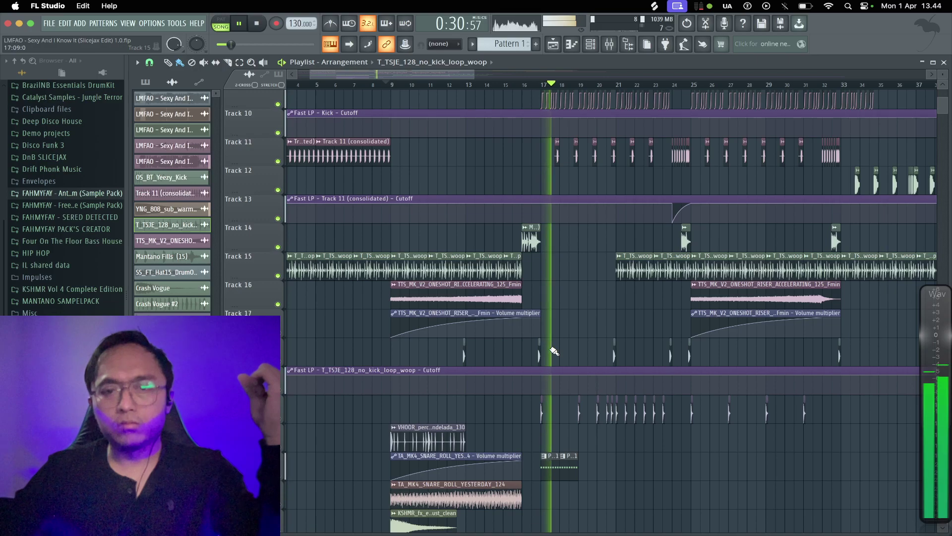
click(586, 467)
click(601, 468)
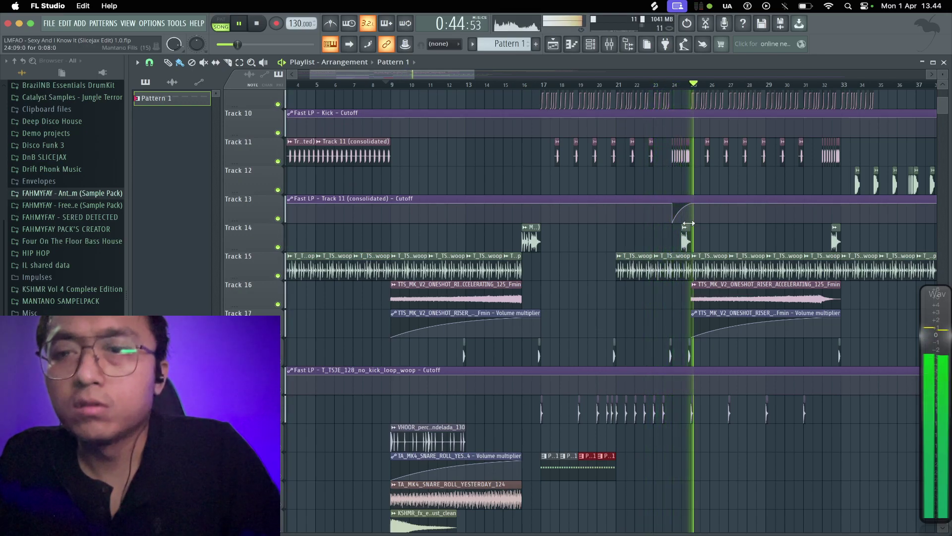
scroll(605, 139, up, 5)
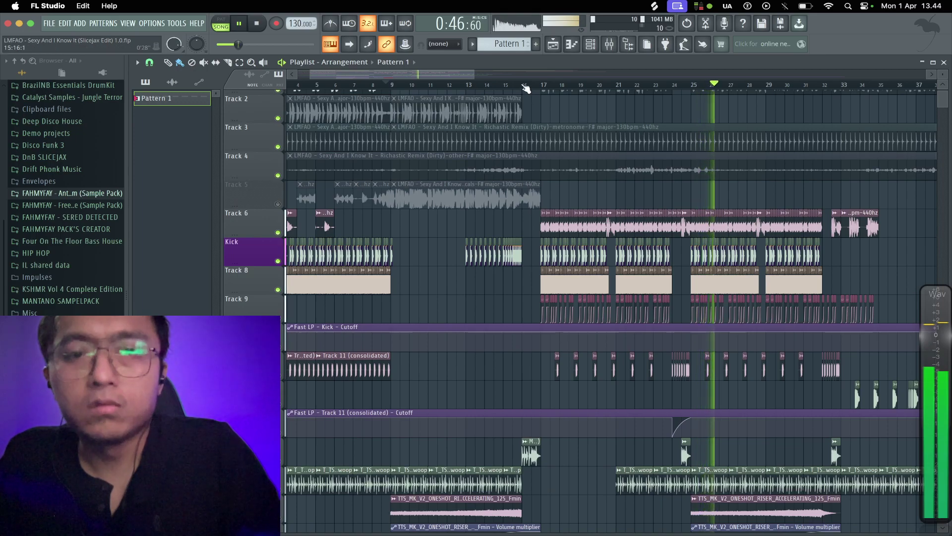
click(525, 87)
scroll(527, 88, down, 2)
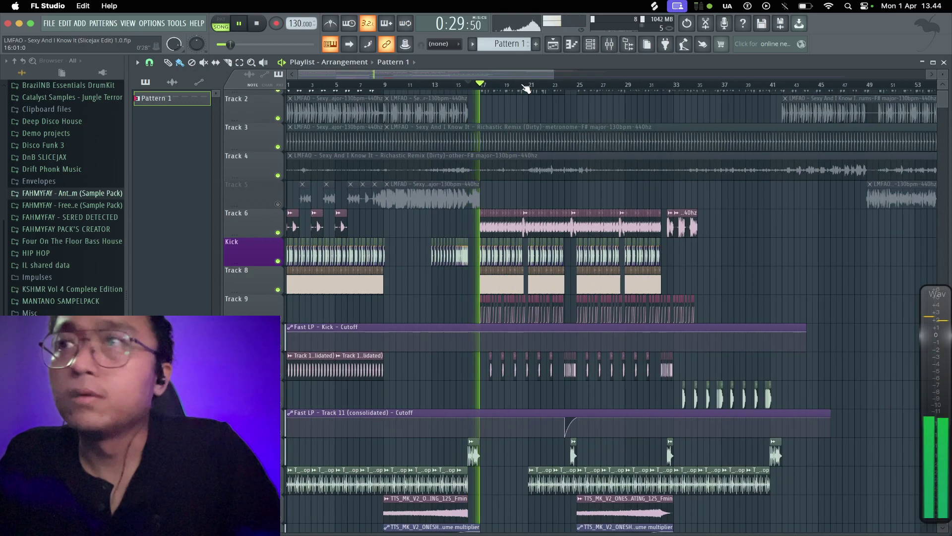
- Copy the short vocal chop from bar 5 on Track 6 to bar 13 and play it from there
click(437, 83)
click(346, 229)
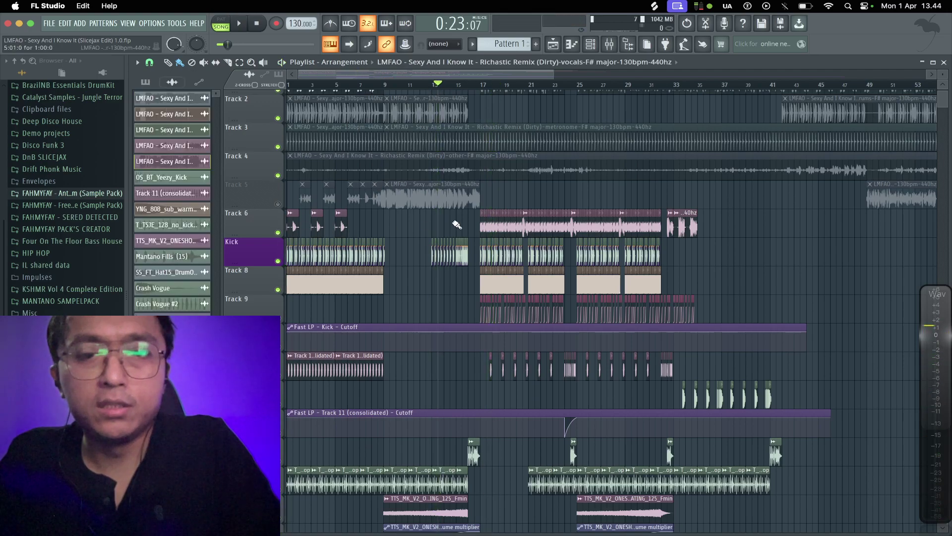
key(space)
click(437, 84)
scroll(436, 86, up, 5)
click(432, 84)
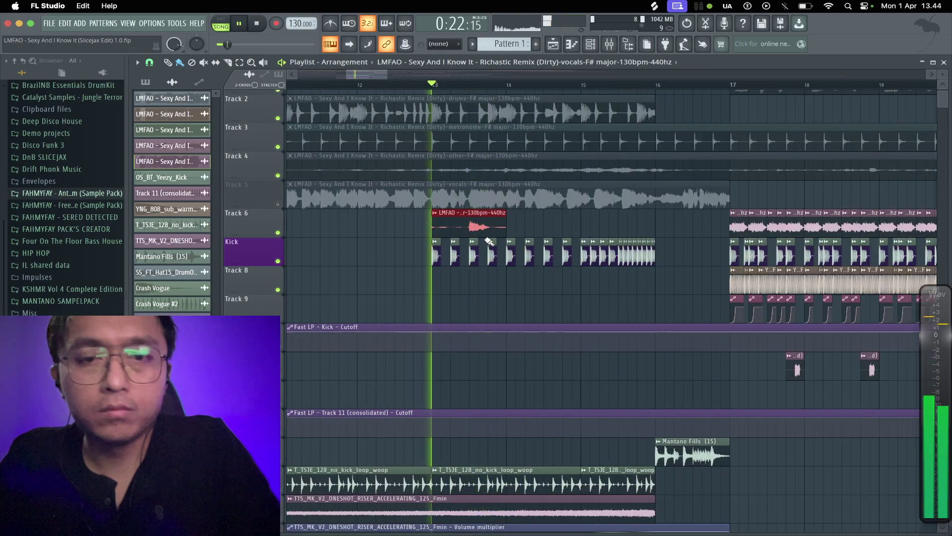
- Move the copied vocal chop on Track 6 to bar 12, play from just before it into the drop, and stop
key(space)
drag(479, 226, 395, 227)
key(space)
click(350, 84)
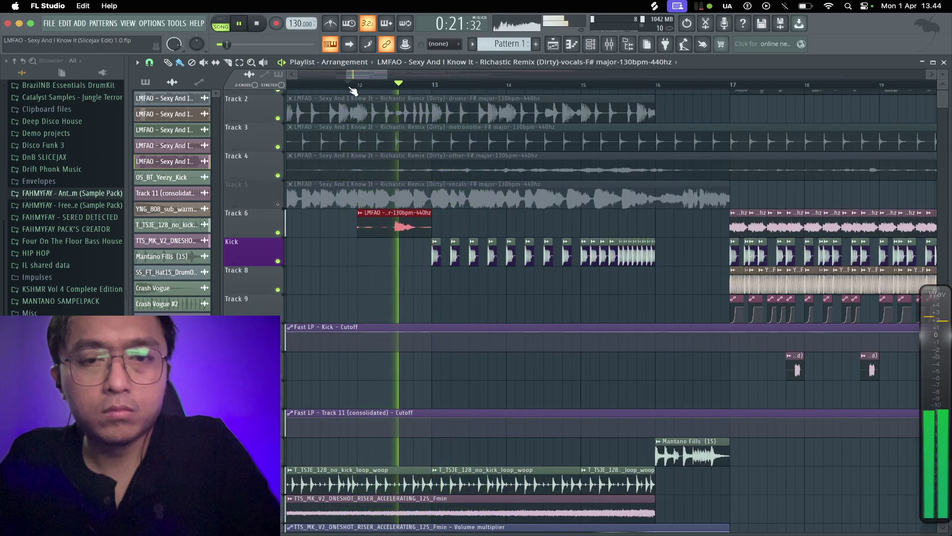
scroll(354, 89, down, 3)
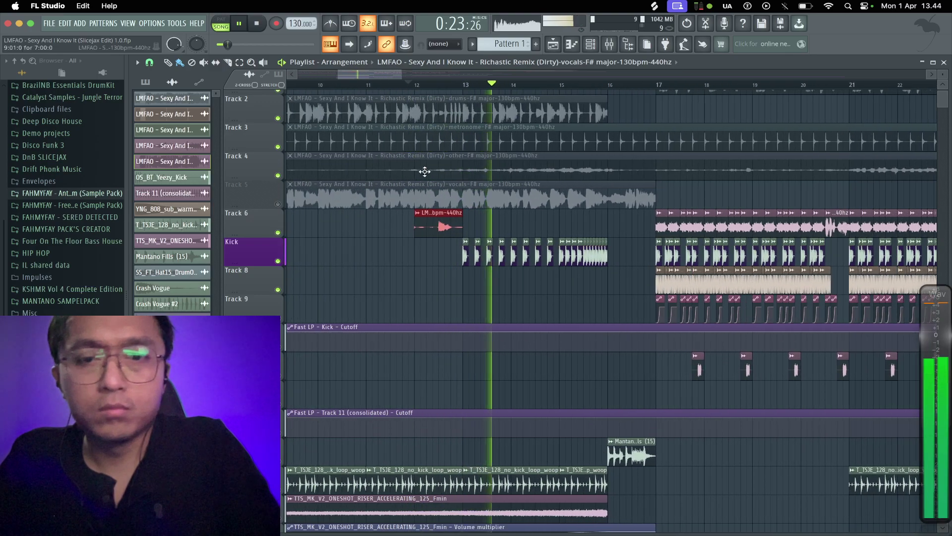
scroll(511, 269, down, 6)
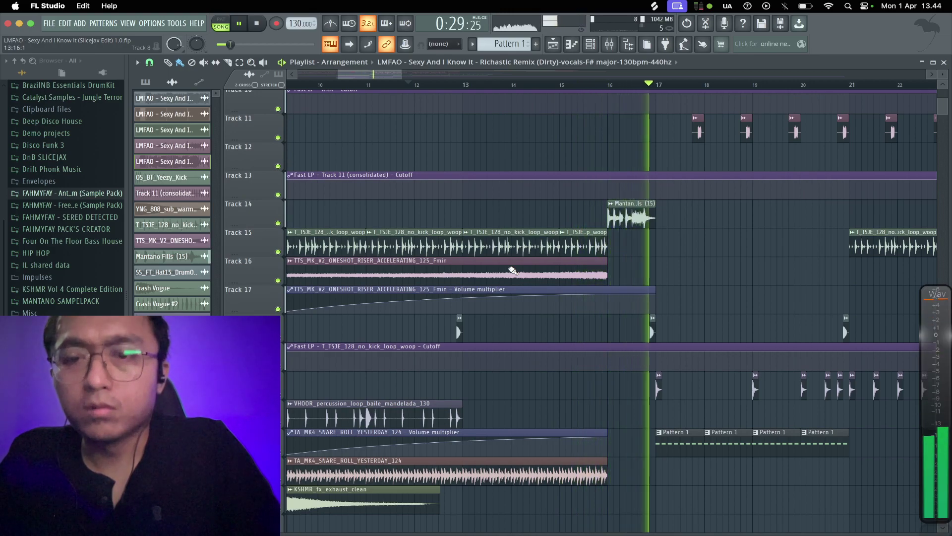
scroll(512, 270, up, 1)
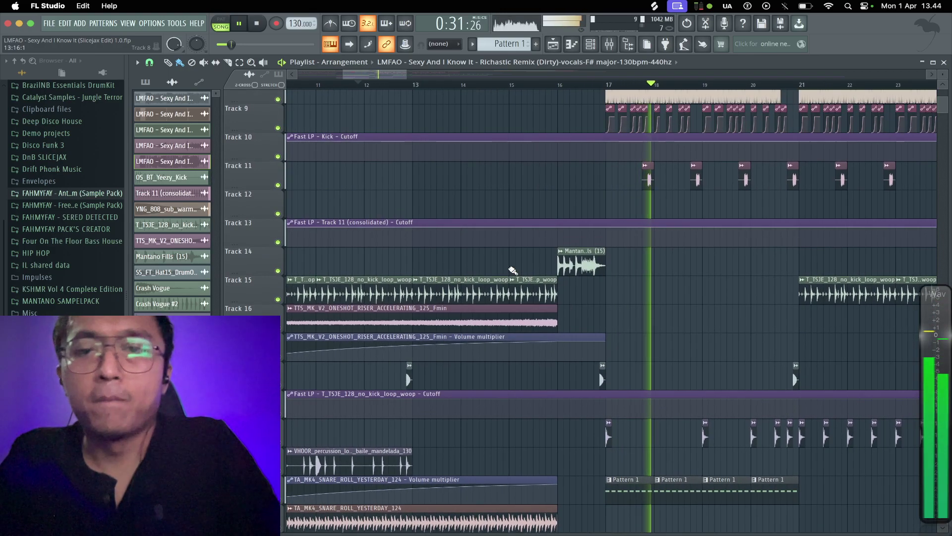
scroll(559, 225, up, 8)
key(space)
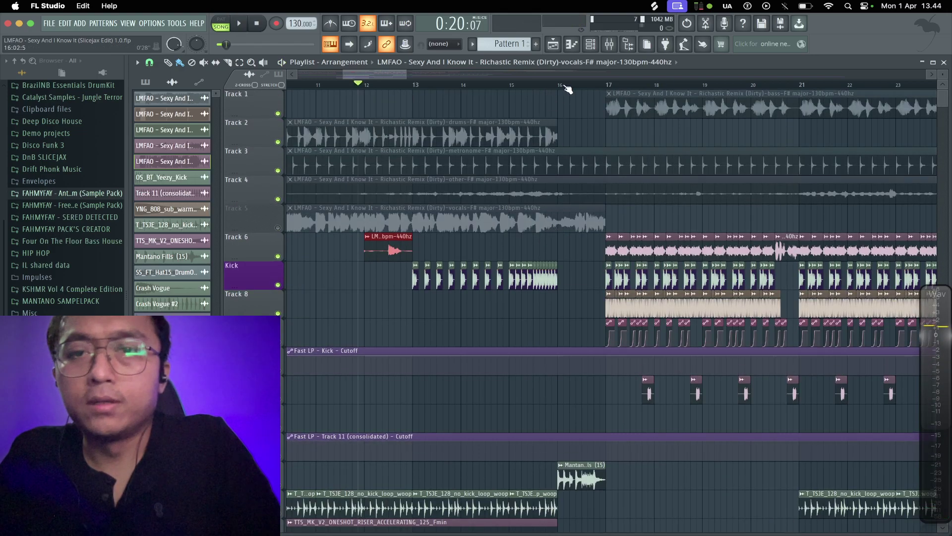
- Copy the VHOOR_percussion_loop_baile_mandelada_130 clip to bars 33 and 37 on Track 21 while playing from bar 33
scroll(567, 88, down, 4)
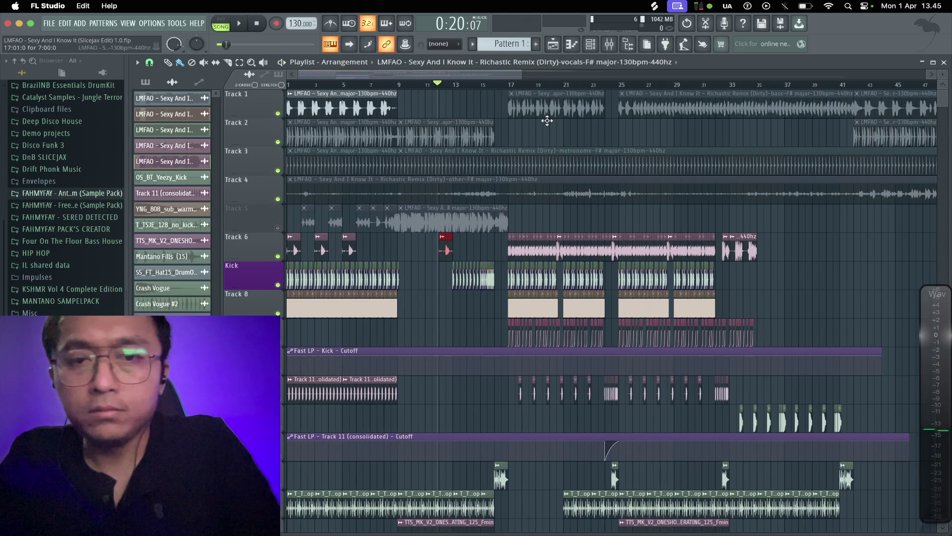
scroll(625, 279, down, 7)
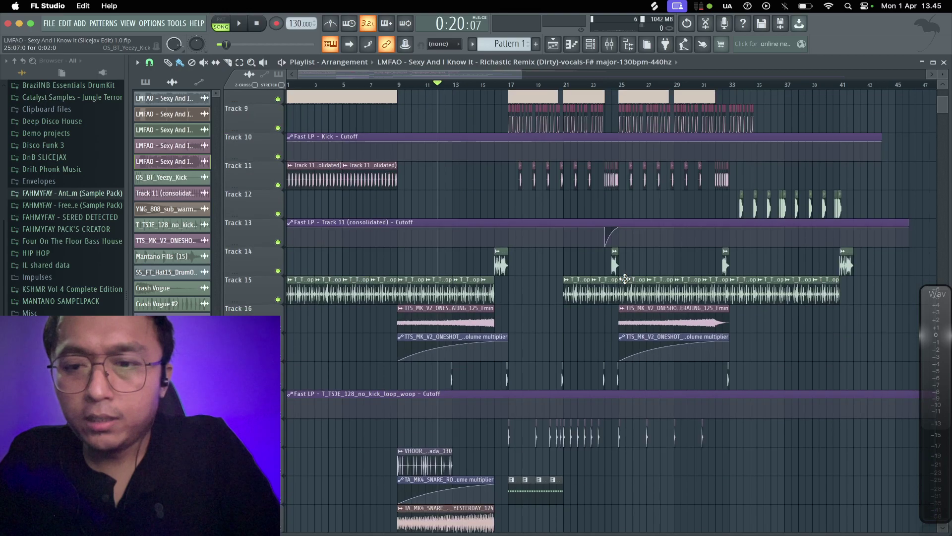
click(731, 80)
key(space)
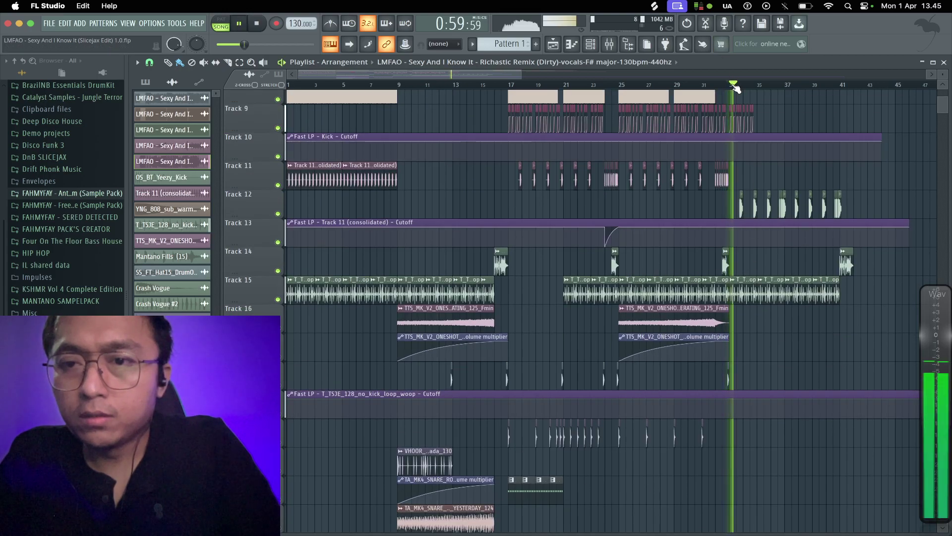
click(422, 464)
click(737, 467)
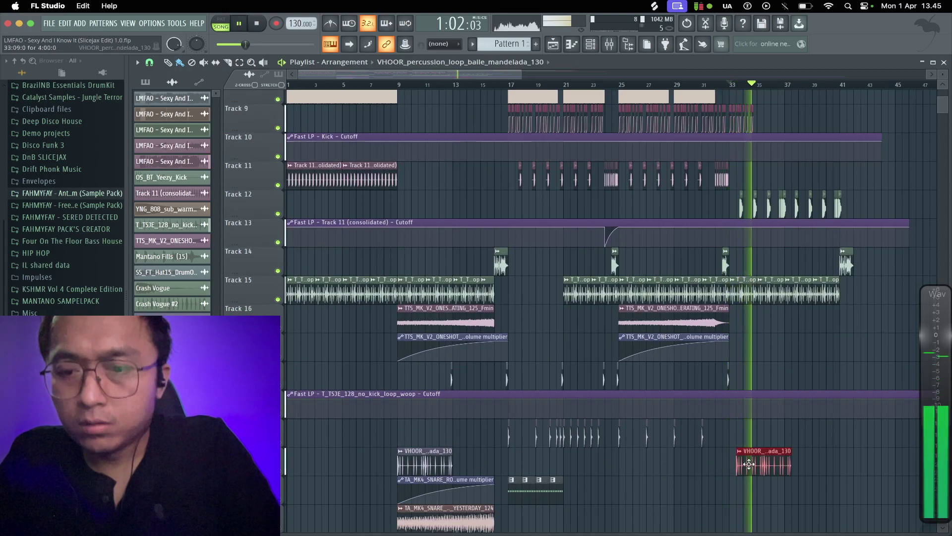
click(788, 465)
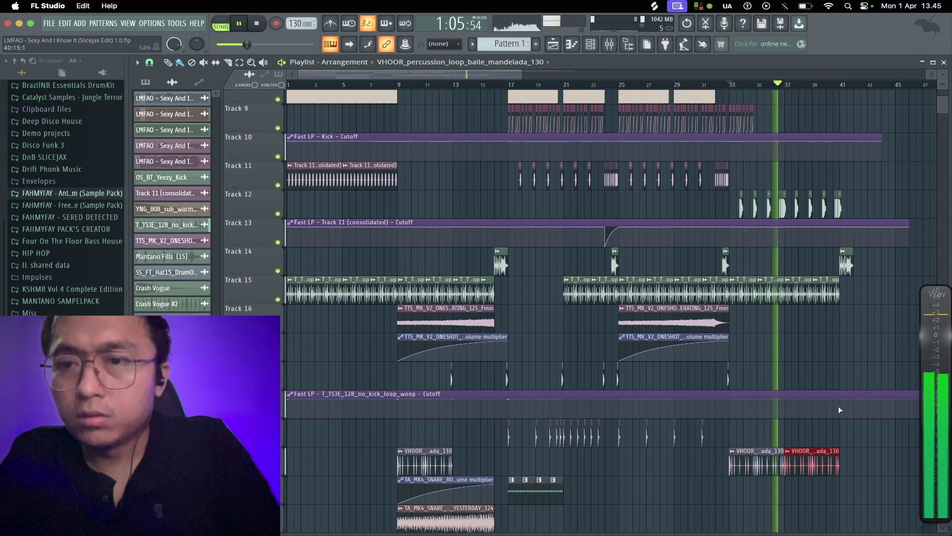
- Review the arrangement by playing from around bars 20, 17 and 16 around the drop, and stop
scroll(838, 406, up, 4)
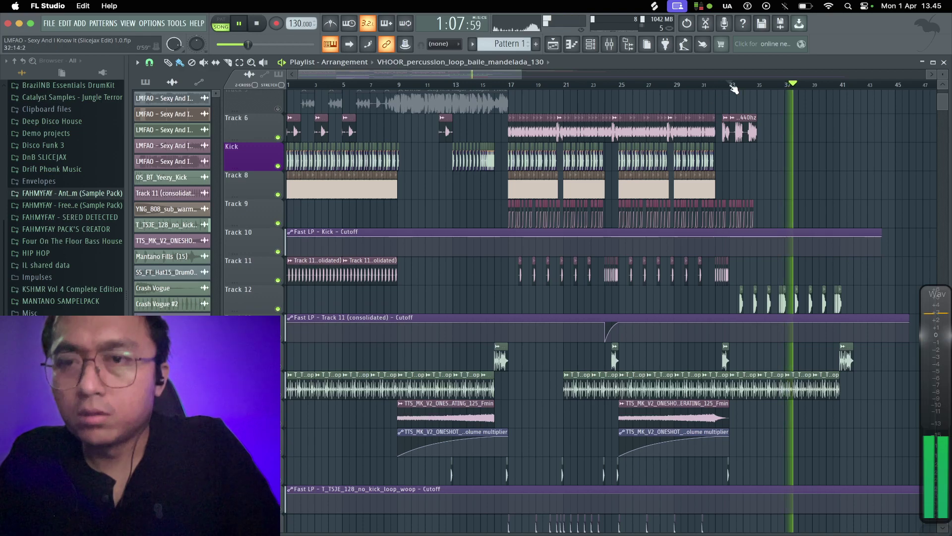
scroll(466, 74, up, 3)
mouse_move(465, 70)
mouse_down()
mouse_move(613, 88)
mouse_move(470, 87)
mouse_up()
scroll(517, 88, down, 3)
scroll(451, 87, down, 2)
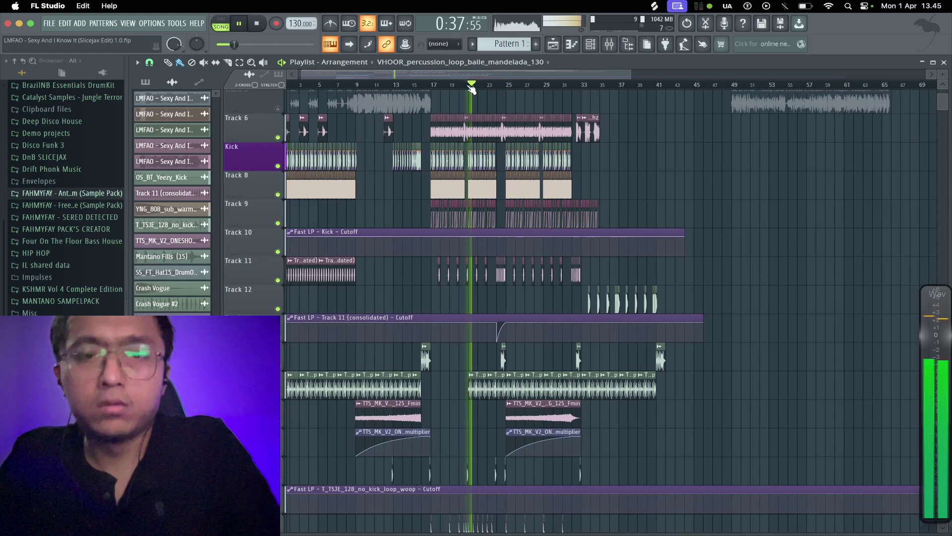
click(437, 89)
scroll(437, 87, up, 1)
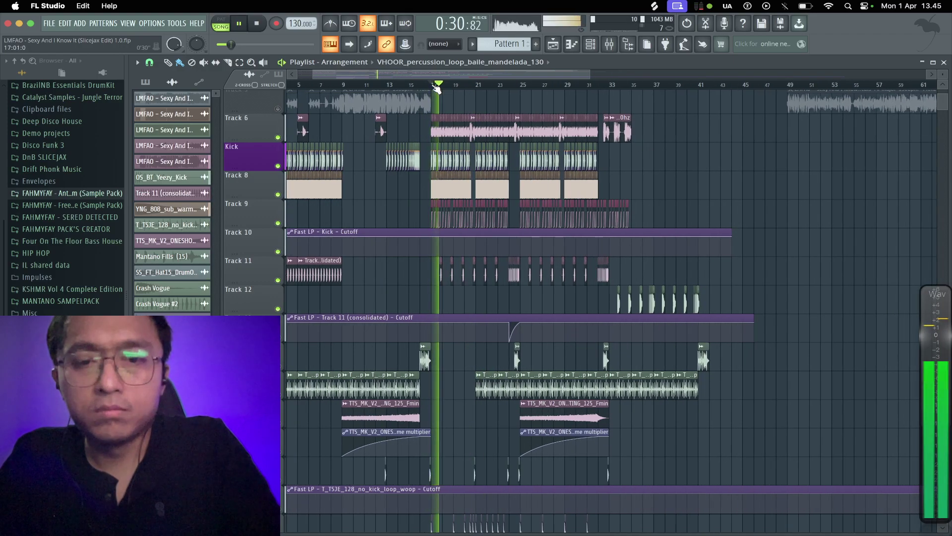
click(426, 88)
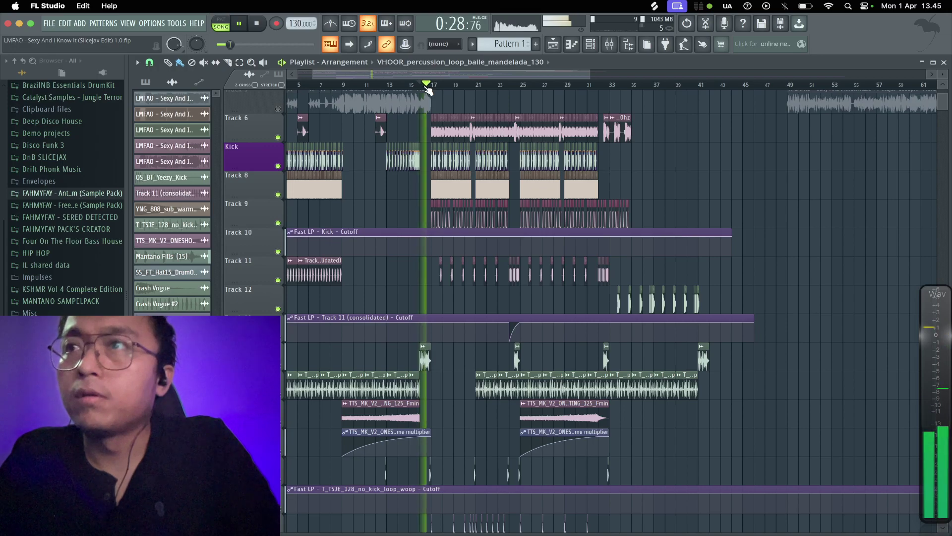
key(space)
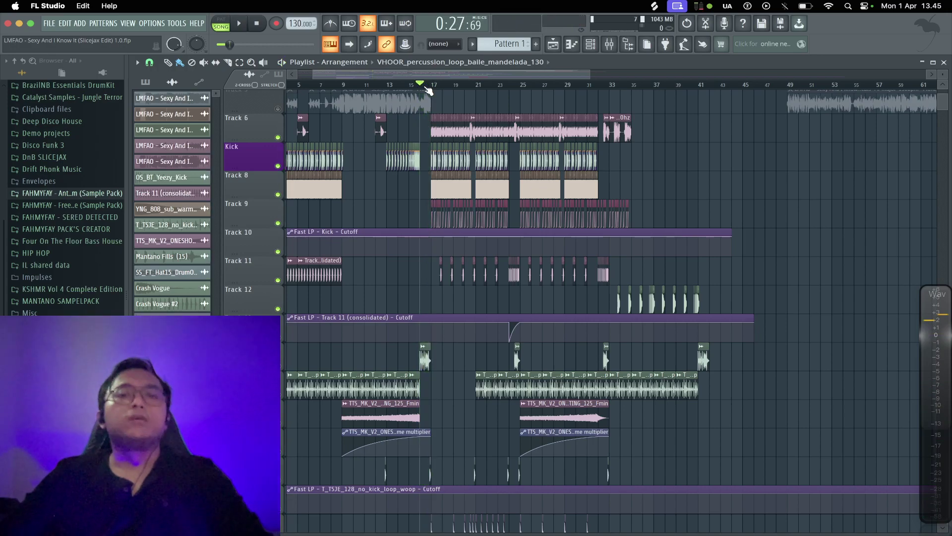